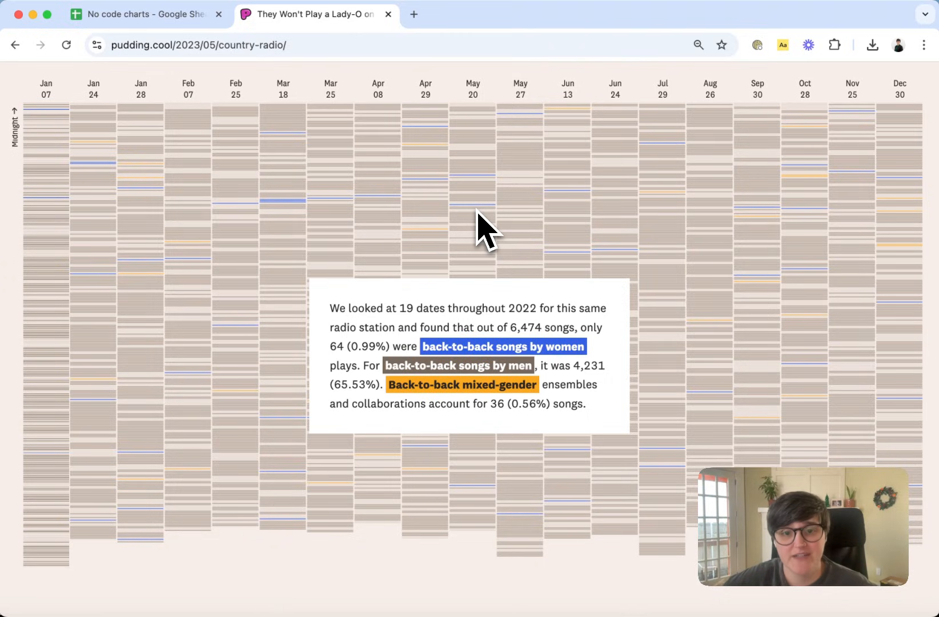
Bring up the country-radio_base sheet of the No code charts workbook
{"action": "left_click", "coordinate": [150, 14]}
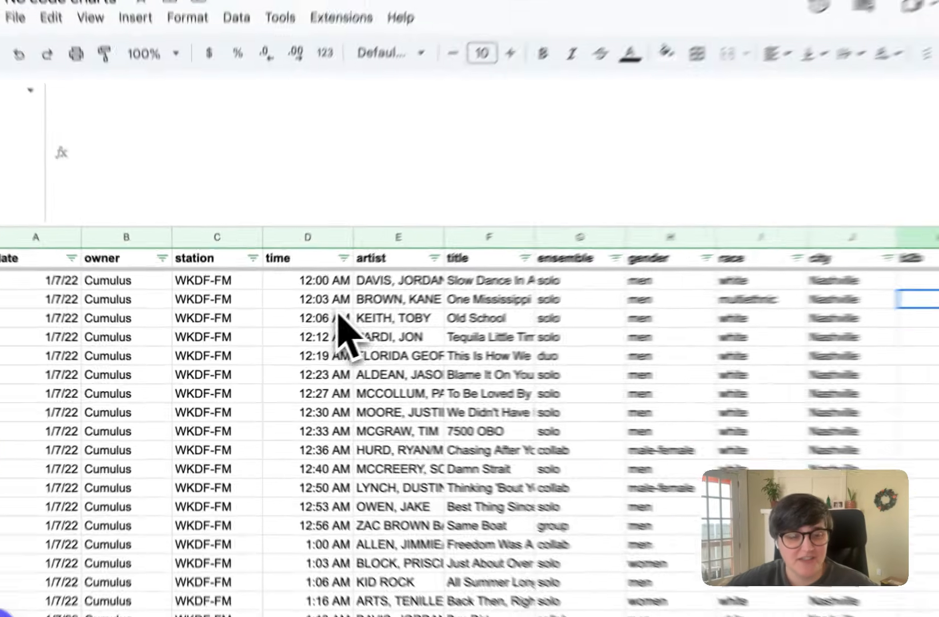
{"action": "scroll", "coordinate": [400, 397], "scroll_direction": "down", "scroll_amount": 1}
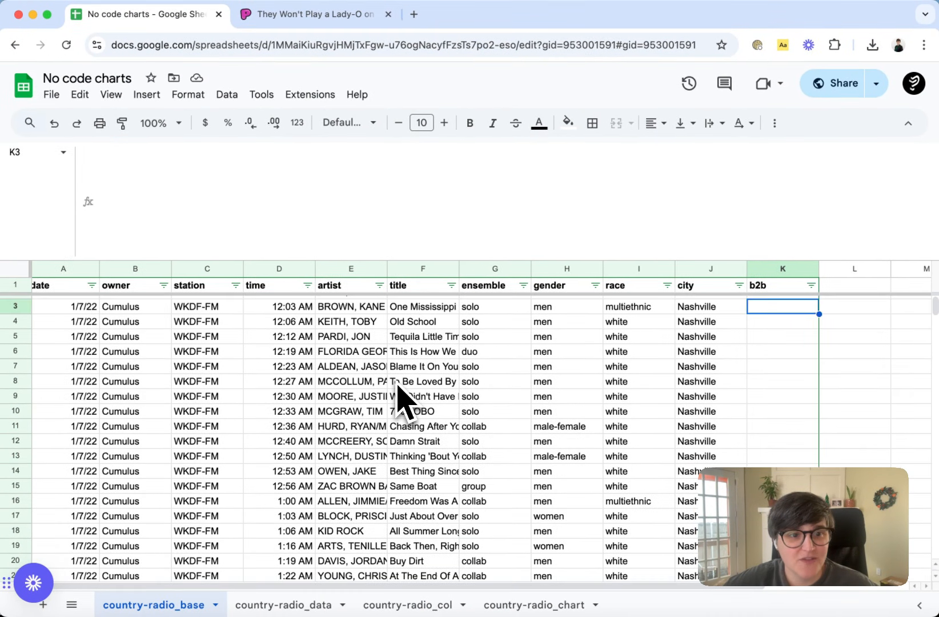
{"action": "scroll", "coordinate": [402, 401], "scroll_direction": "up", "scroll_amount": 1}
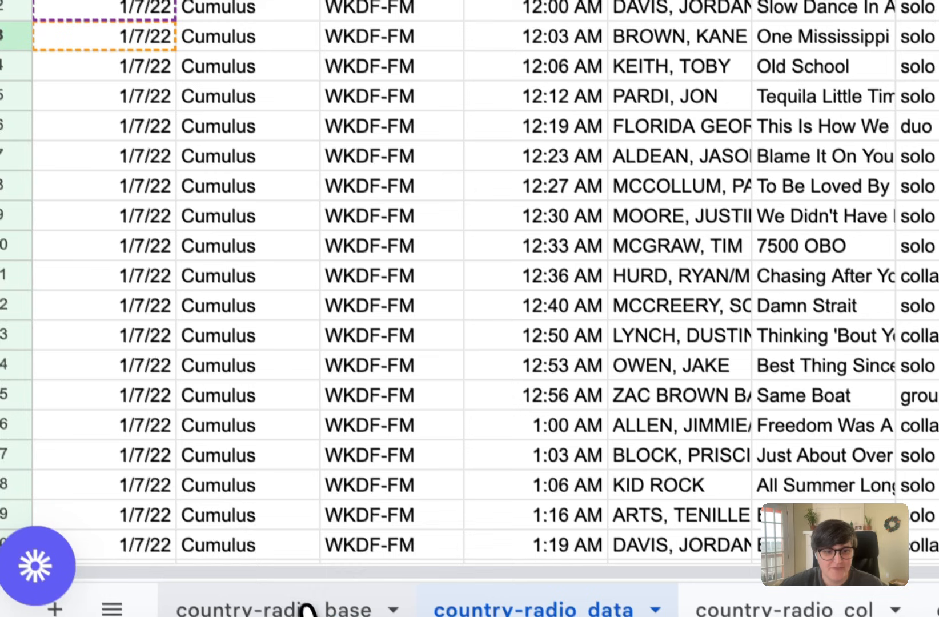
{"action": "left_click", "coordinate": [307, 608]}
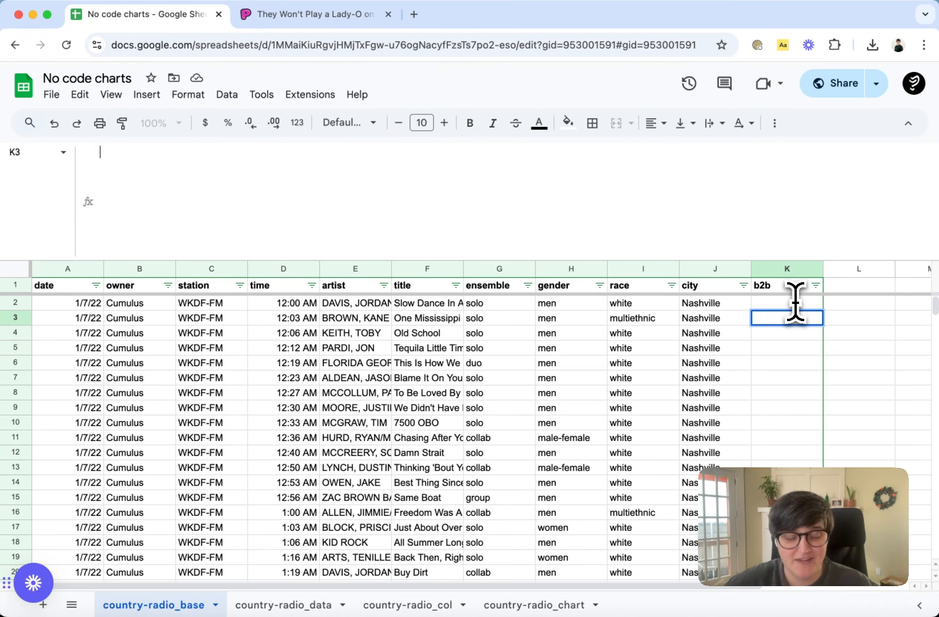
Enter the IF/IFS back-to-back formula in K3 and copy it down the whole b2b column
{"action": "type", "text": "=IF(A3 = A2, IFS(     AND(H3=\"men\", H2=\"men\"), \"b2b men\",     AND(H3=\"women\", H2=\"women\"), \"b2b women\",     AND(H3=\"male-female\", H2=\"male-female\"), \"b2b male-female\",     TRUE, \"\" ), \"\")"}
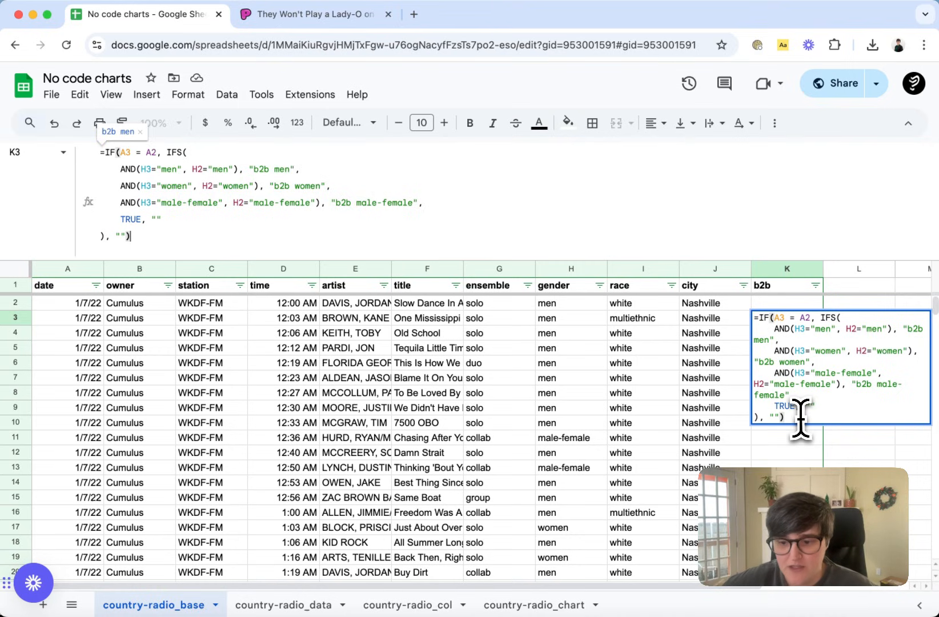
{"action": "key", "text": "Return"}
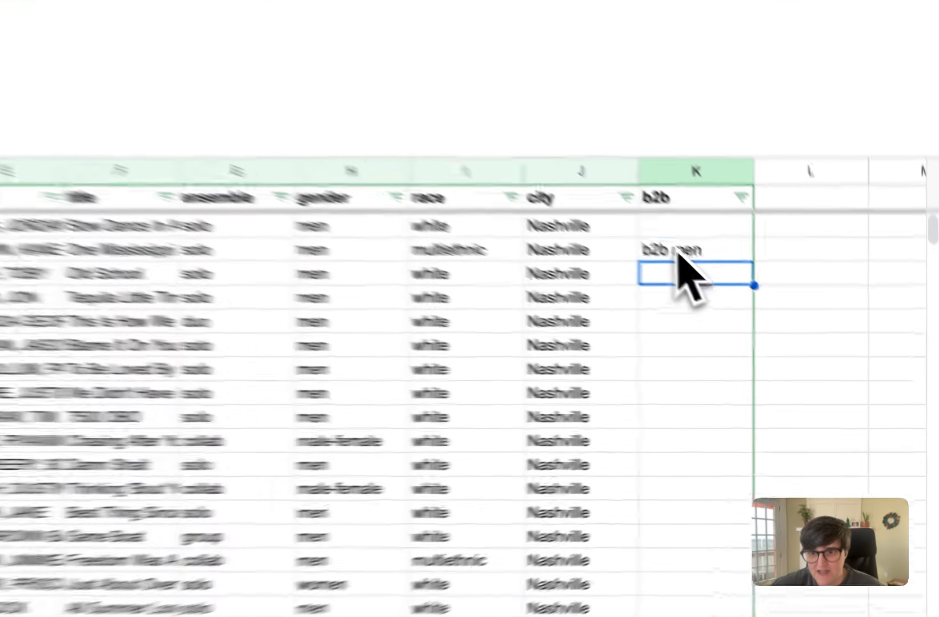
{"action": "left_click", "coordinate": [777, 318]}
{"action": "left_click", "coordinate": [715, 220]}
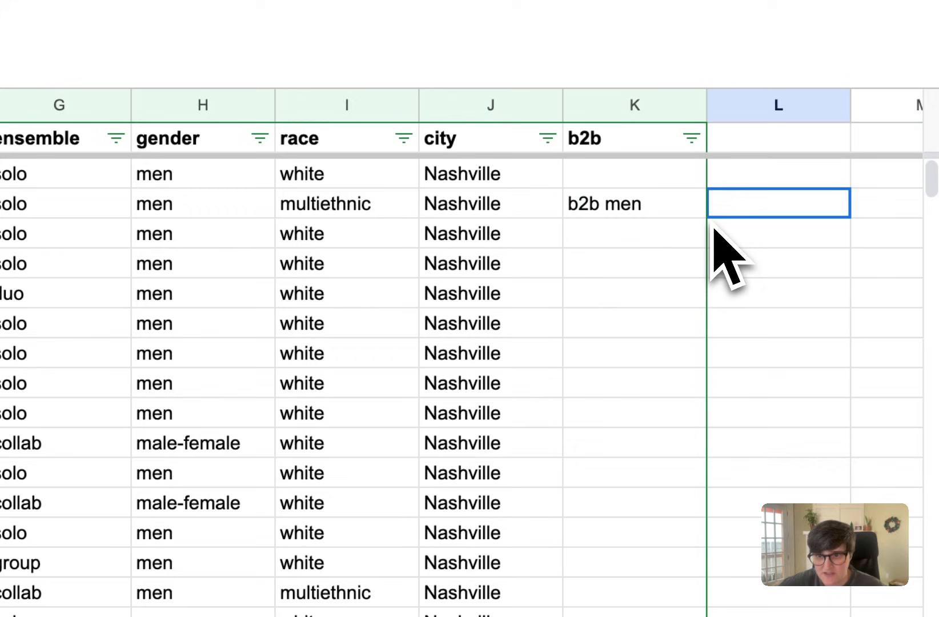
{"action": "key", "text": "Return"}
{"action": "key", "text": "Escape"}
{"action": "left_click", "coordinate": [660, 204]}
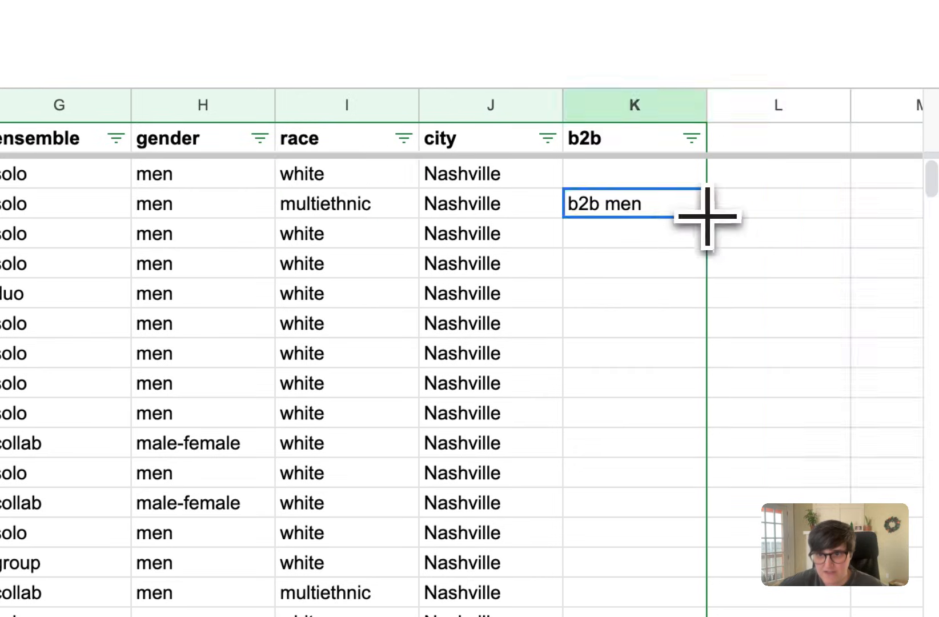
{"action": "double_click", "coordinate": [707, 216]}
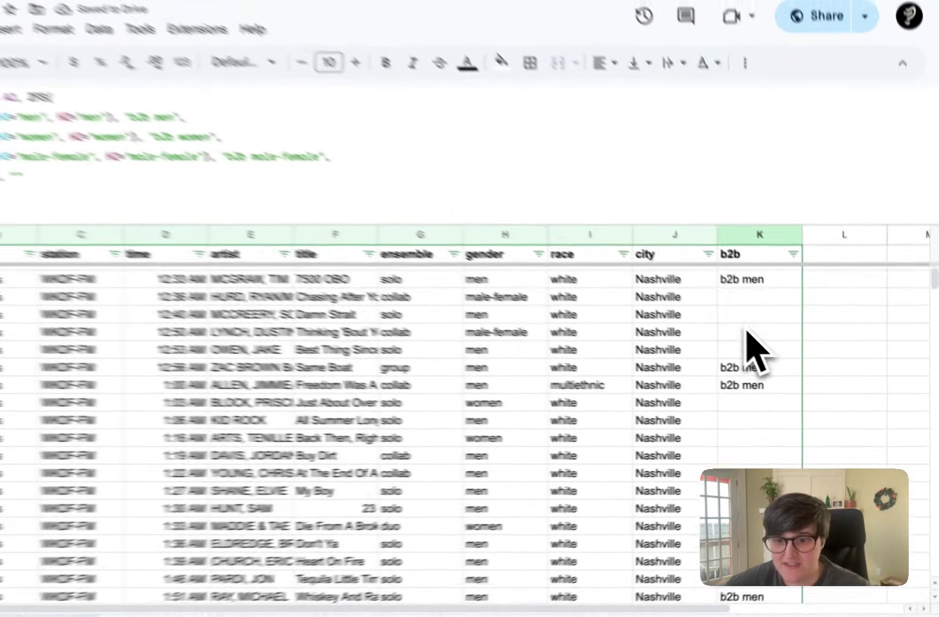
{"action": "scroll", "coordinate": [779, 363], "scroll_direction": "down", "scroll_amount": 5}
{"action": "scroll", "coordinate": [779, 364], "scroll_direction": "down", "scroll_amount": 3}
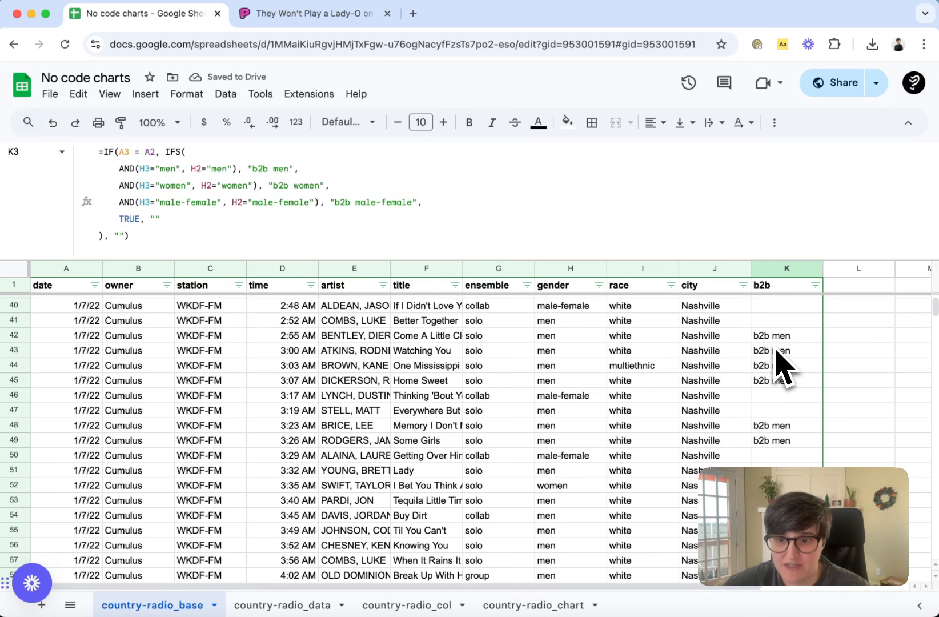
{"action": "scroll", "coordinate": [792, 440], "scroll_direction": "up", "scroll_amount": 3}
{"action": "scroll", "coordinate": [798, 452], "scroll_direction": "up", "scroll_amount": 3}
{"action": "scroll", "coordinate": [797, 452], "scroll_direction": "up", "scroll_amount": 5}
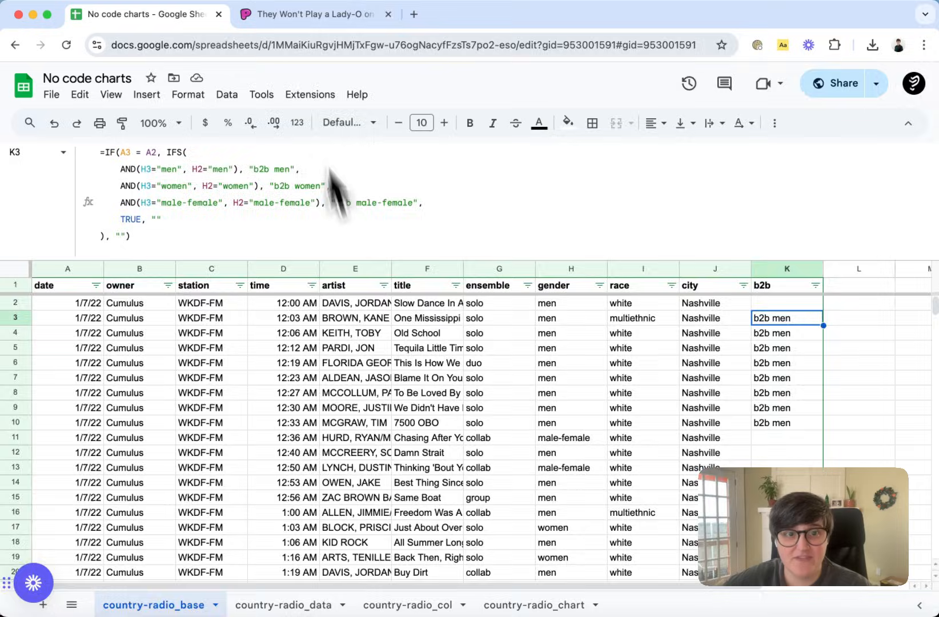
Filter the date column to 1/24/22 only and select the whole b2b column K
{"action": "left_click", "coordinate": [316, 14]}
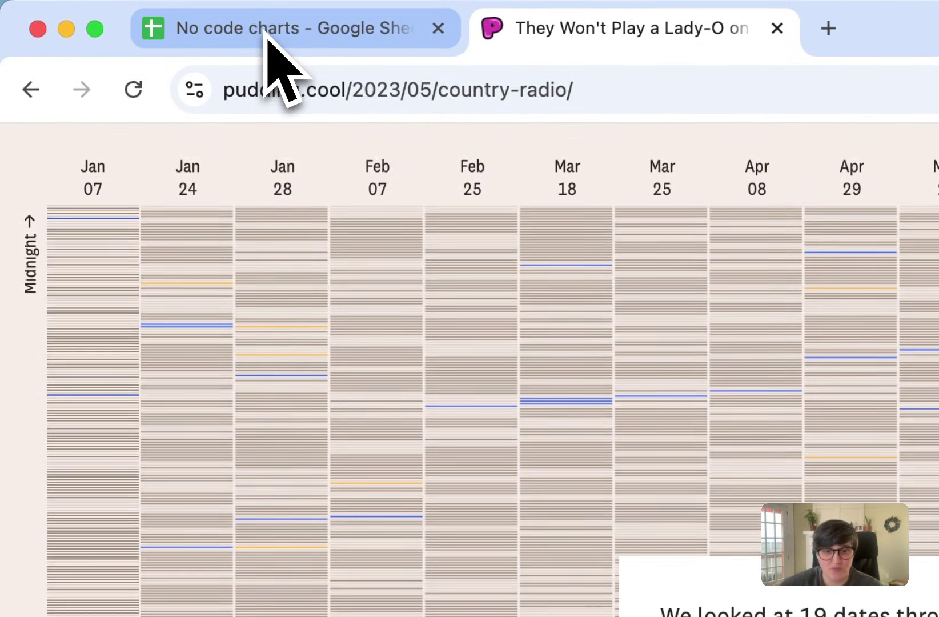
{"action": "left_click", "coordinate": [263, 15]}
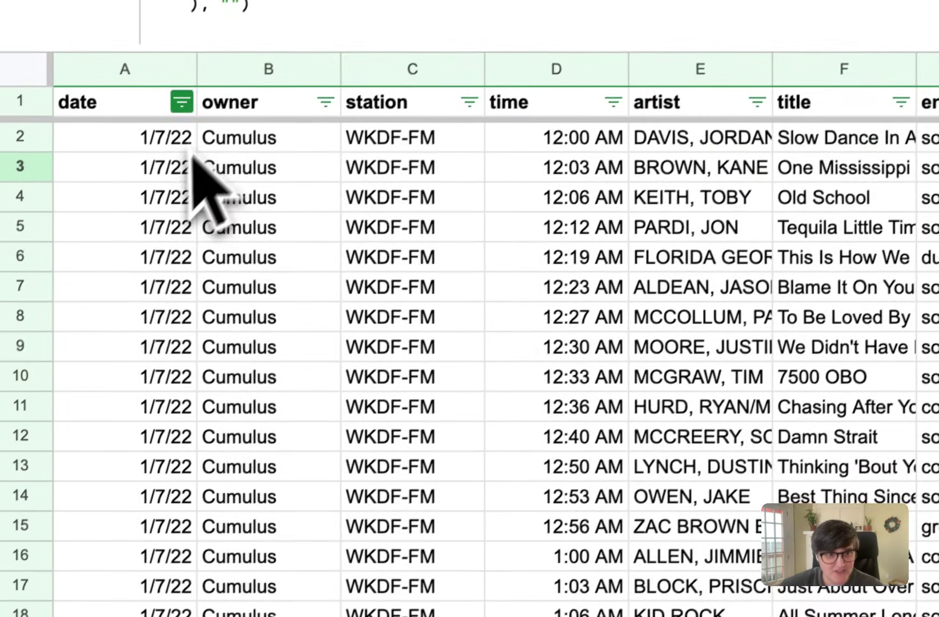
{"action": "left_click", "coordinate": [182, 102]}
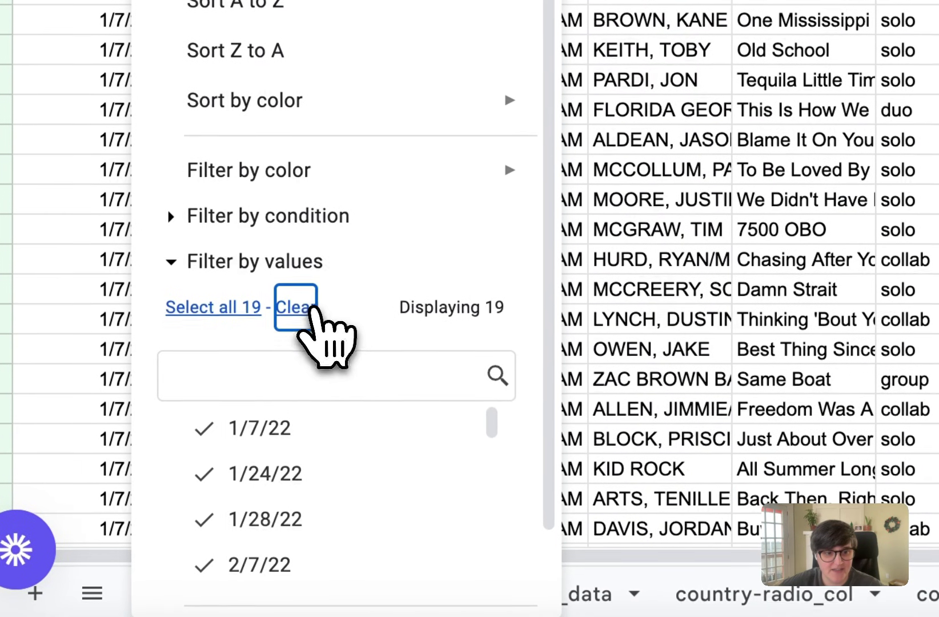
{"action": "left_click", "coordinate": [299, 316]}
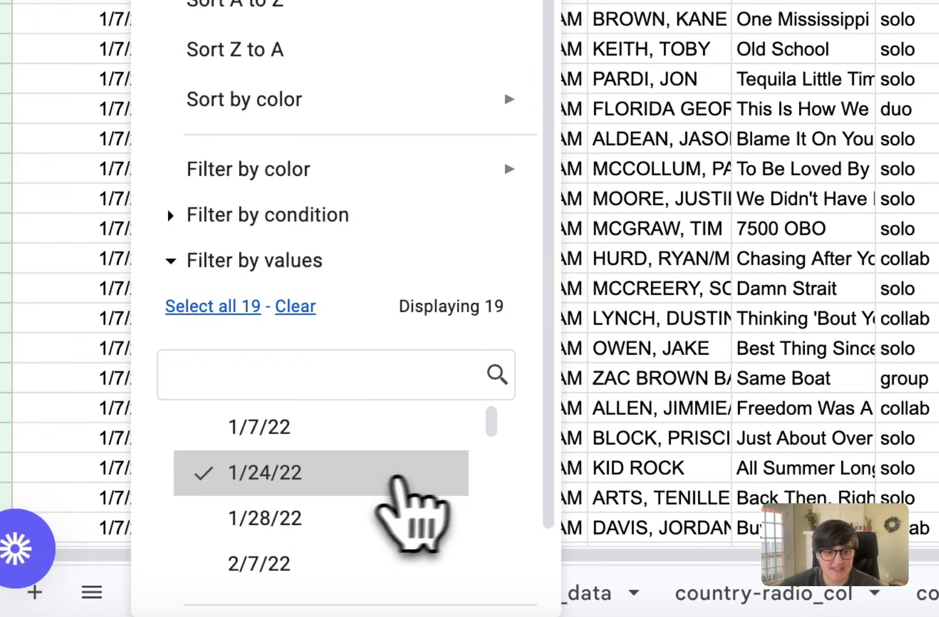
{"action": "scroll", "coordinate": [444, 499], "scroll_direction": "down", "scroll_amount": 8}
{"action": "scroll", "coordinate": [444, 499], "scroll_direction": "down", "scroll_amount": 3}
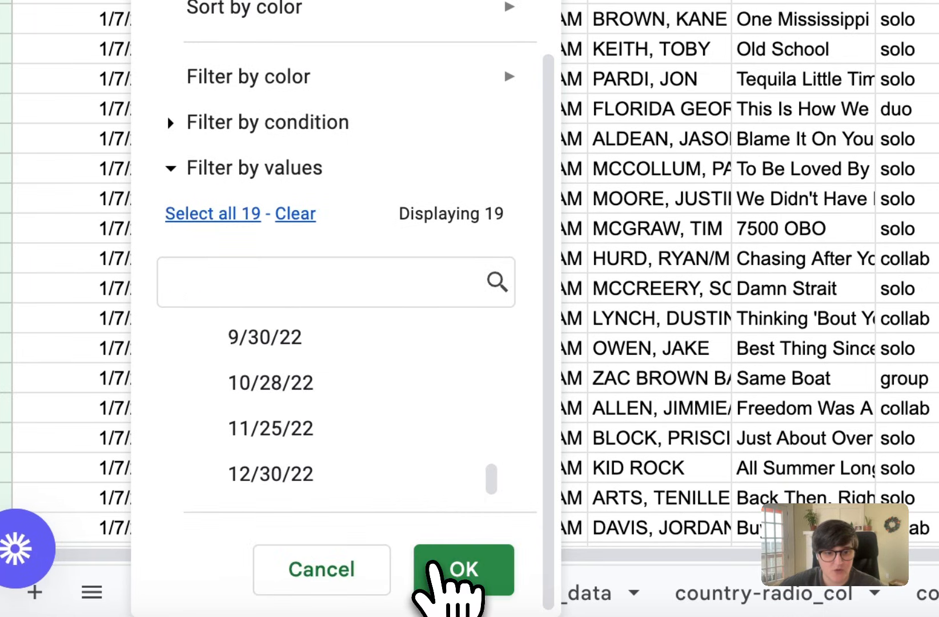
{"action": "left_click", "coordinate": [449, 571]}
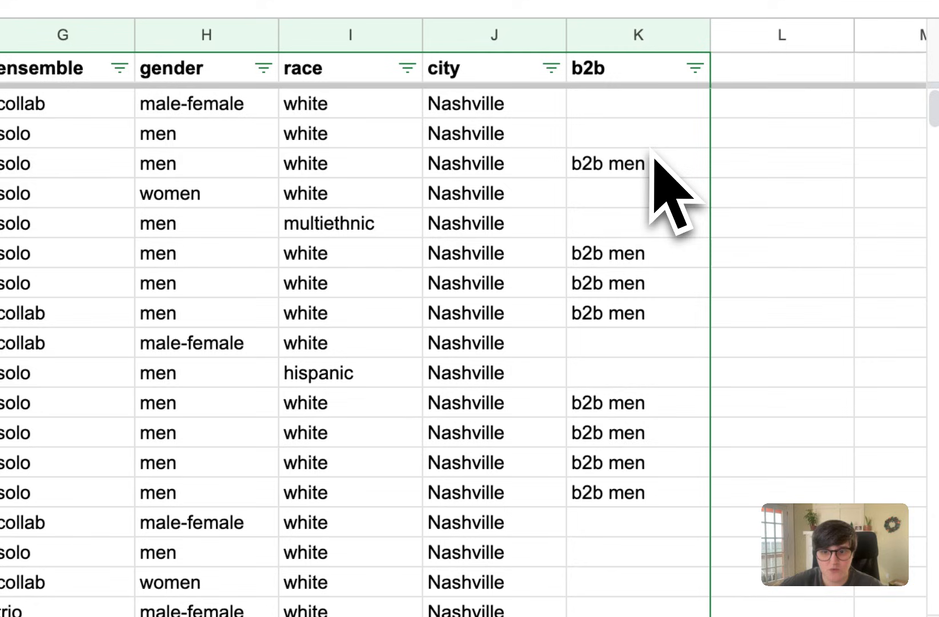
{"action": "scroll", "coordinate": [672, 193], "scroll_direction": "right", "scroll_amount": 1}
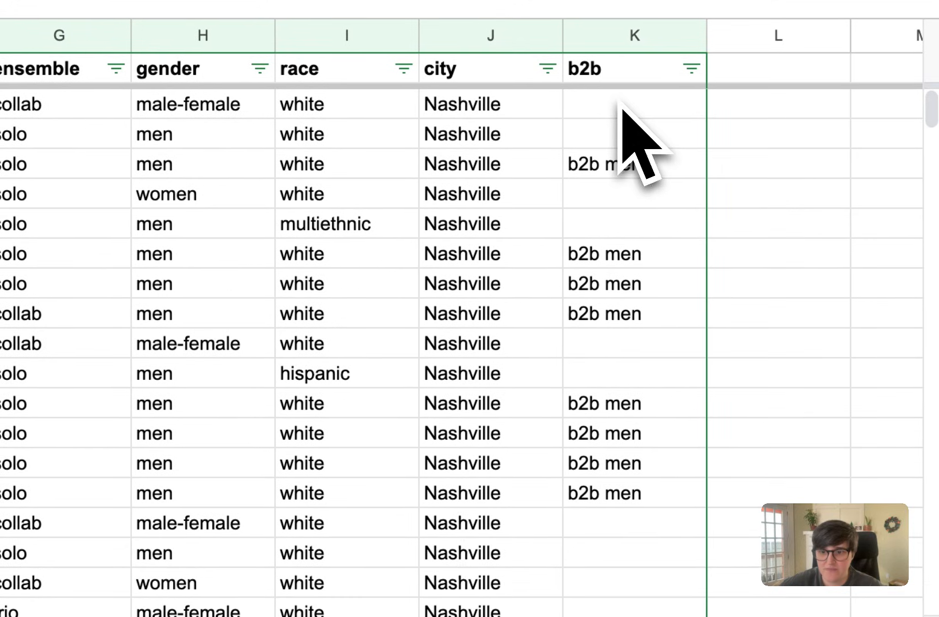
{"action": "left_click", "coordinate": [622, 110]}
{"action": "scroll", "coordinate": [631, 242], "scroll_direction": "down", "scroll_amount": 10}
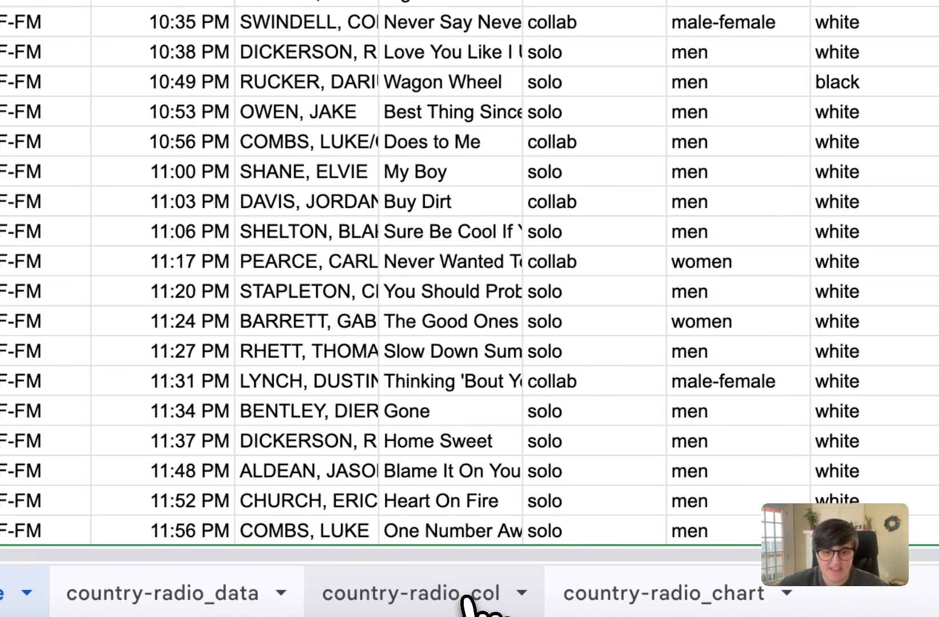
Place the 1/24/22 b2b labels at B2 of the country-radio_col sheet
{"action": "left_click", "coordinate": [398, 594]}
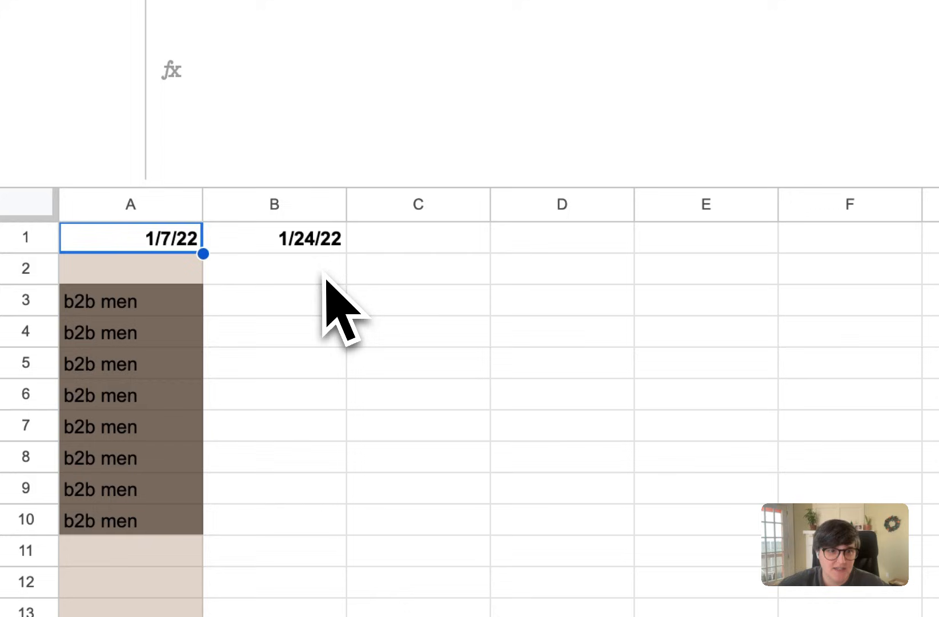
{"action": "left_click", "coordinate": [327, 278]}
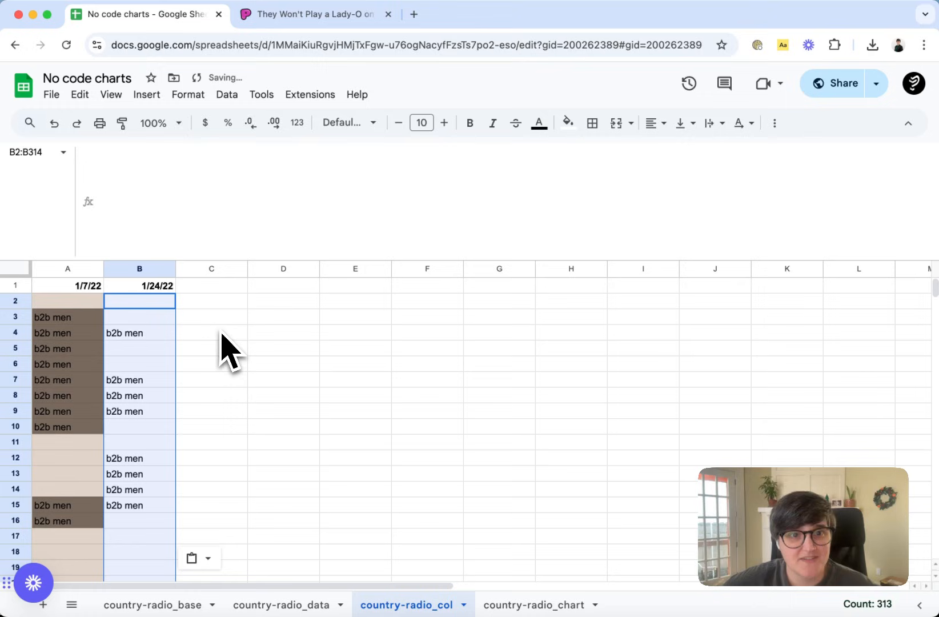
{"action": "scroll", "coordinate": [291, 334], "scroll_direction": "down", "scroll_amount": 2}
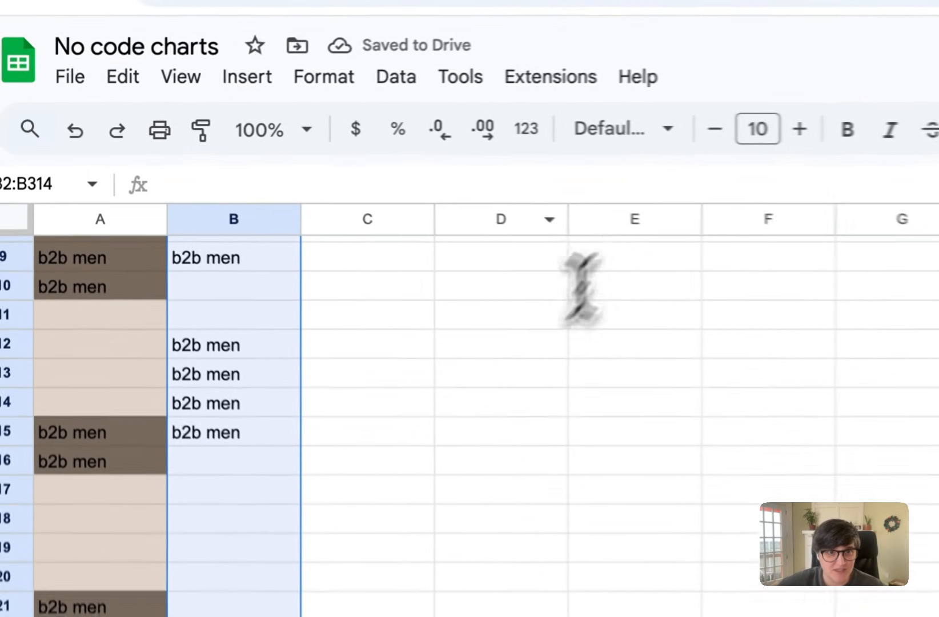
{"action": "scroll", "coordinate": [365, 428], "scroll_direction": "up", "scroll_amount": 3}
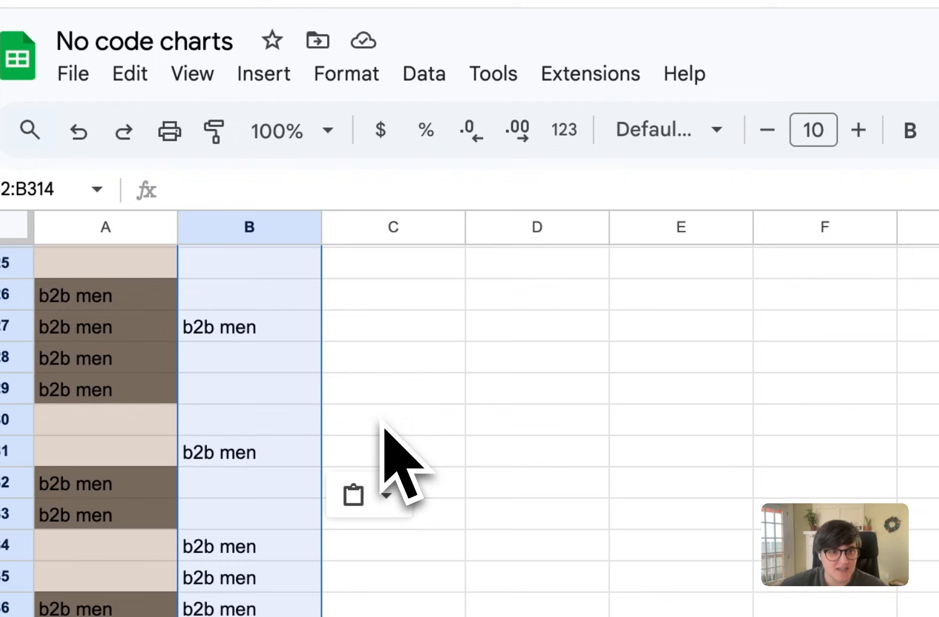
{"action": "scroll", "coordinate": [431, 411], "scroll_direction": "up", "scroll_amount": 3}
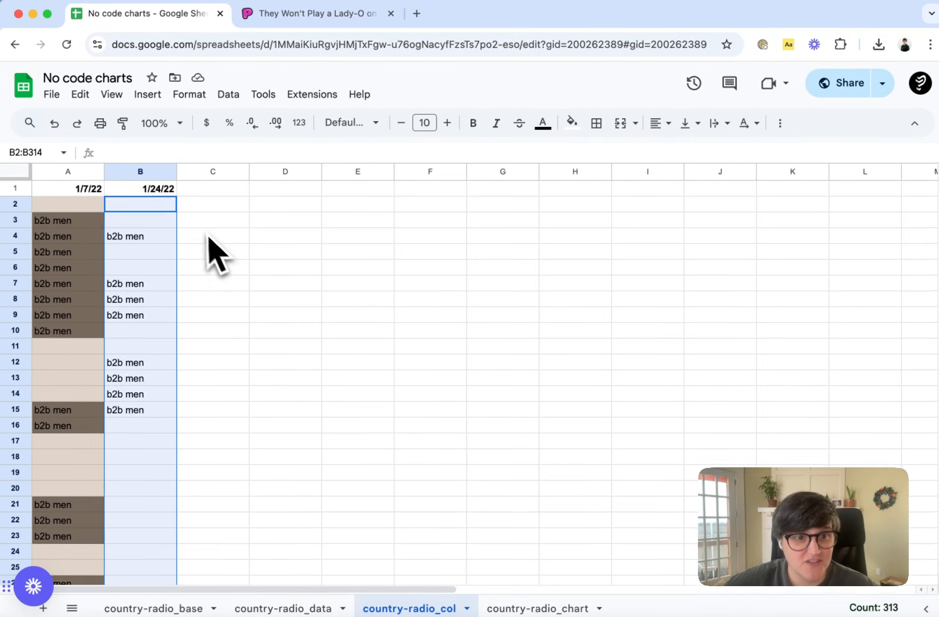
Add a conditional rule giving cells equal to 'b2b men' a brown-grey fill
{"action": "left_click", "coordinate": [188, 94]}
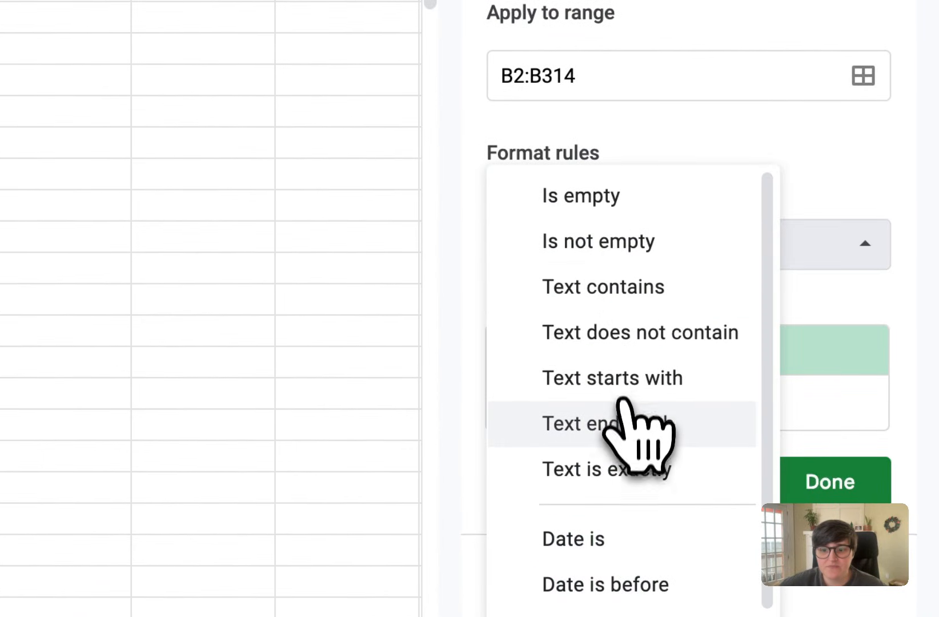
{"action": "scroll", "coordinate": [631, 440], "scroll_direction": "down", "scroll_amount": 3}
{"action": "scroll", "coordinate": [632, 441], "scroll_direction": "down", "scroll_amount": 3}
{"action": "scroll", "coordinate": [631, 470], "scroll_direction": "down", "scroll_amount": 2}
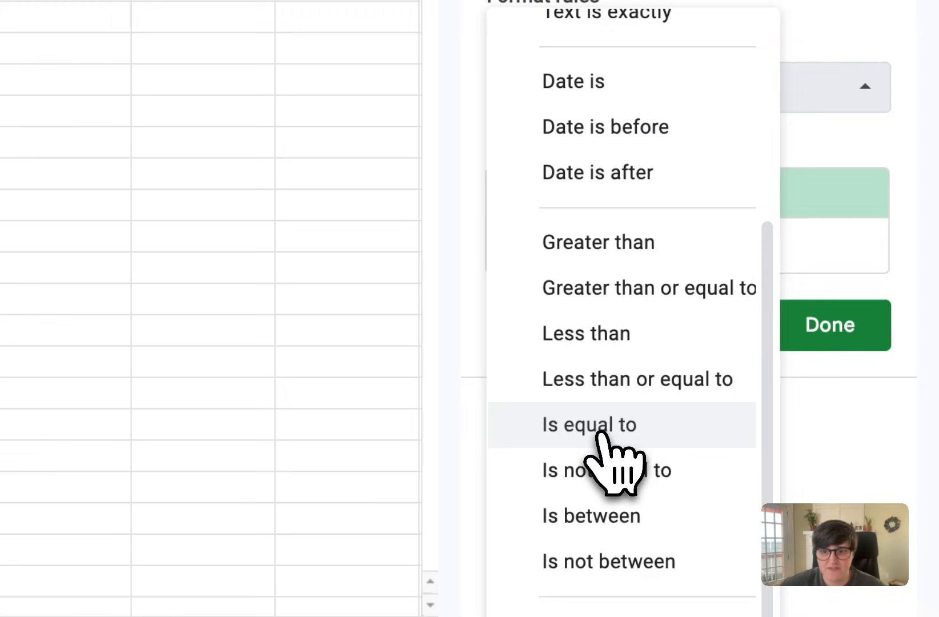
{"action": "left_click", "coordinate": [601, 485]}
{"action": "left_click", "coordinate": [579, 143]}
{"action": "type", "text": "b2b me"}
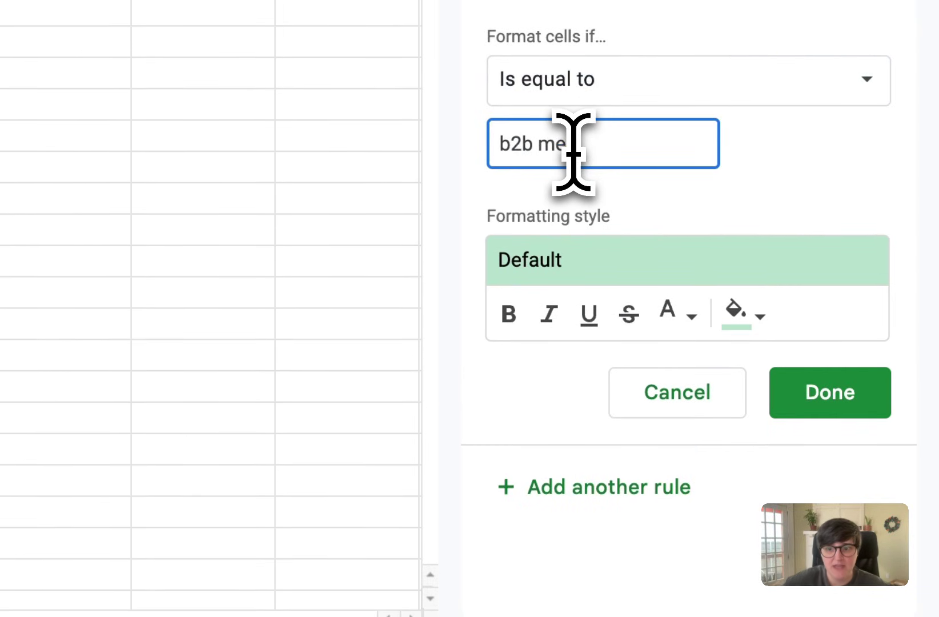
{"action": "type", "text": "n"}
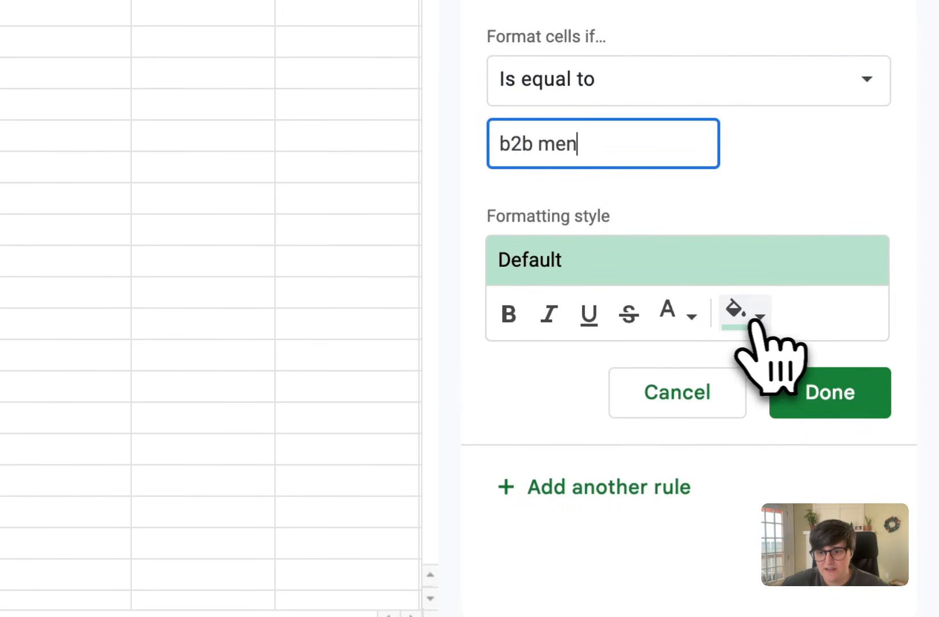
{"action": "left_click", "coordinate": [735, 311]}
{"action": "left_click", "coordinate": [487, 261]}
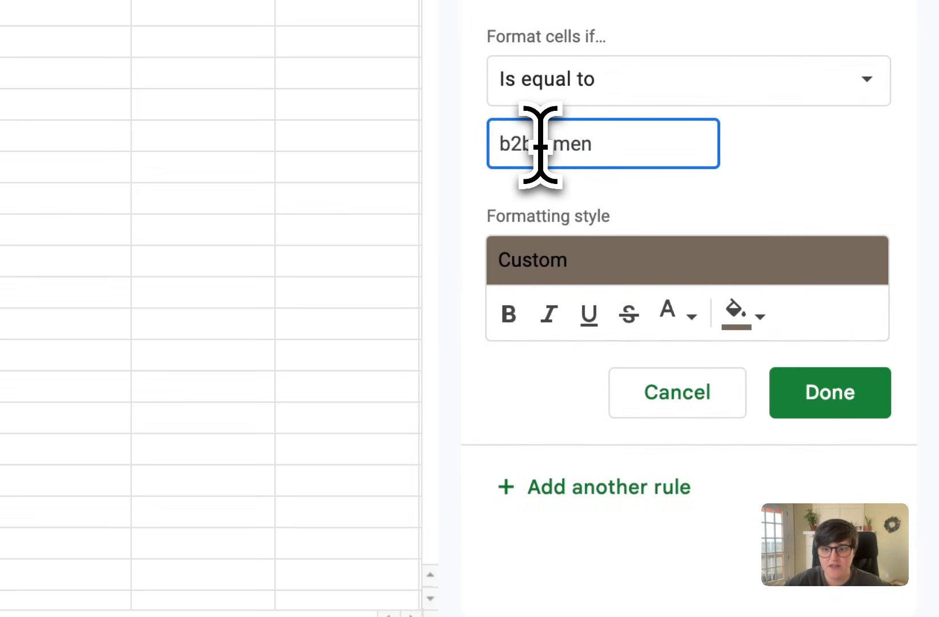
{"action": "type", "text": "ow"}
Add rules filling 'b2b women' cells blue and 'b2b male-female' cells orange
{"action": "left_click", "coordinate": [735, 311]}
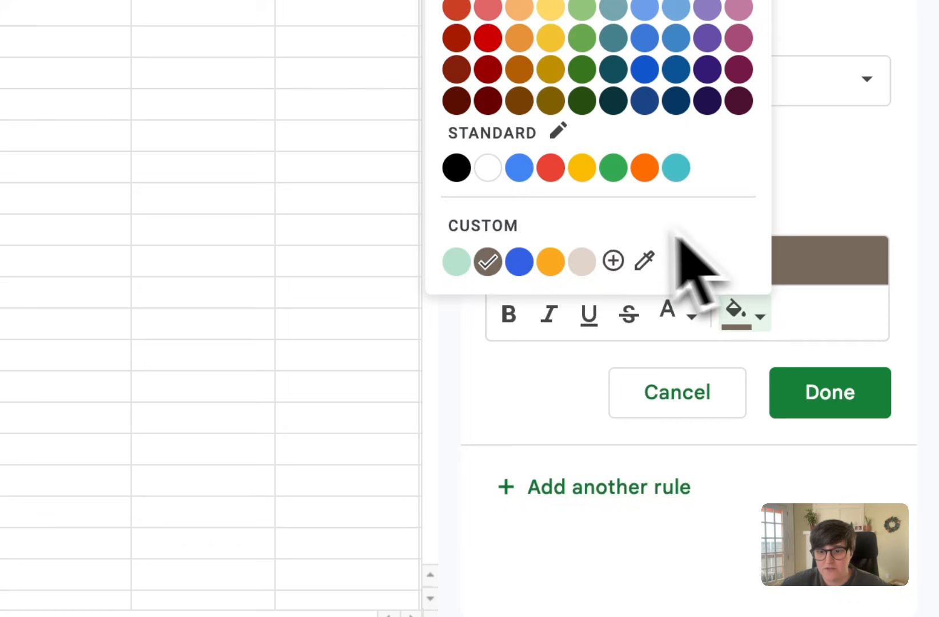
{"action": "left_click", "coordinate": [520, 261]}
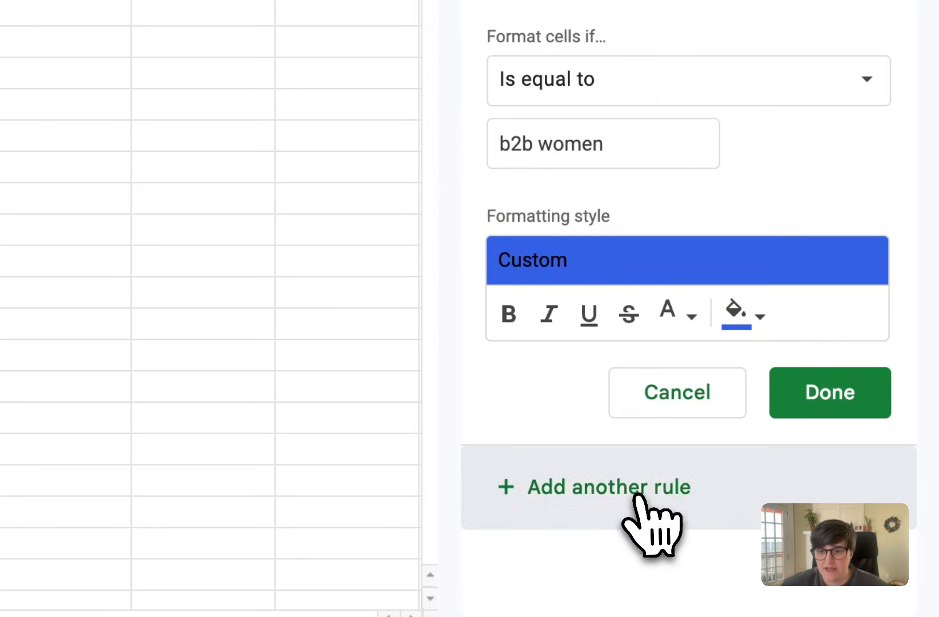
{"action": "double_click", "coordinate": [594, 144]}
{"action": "type", "text": "ale-female"}
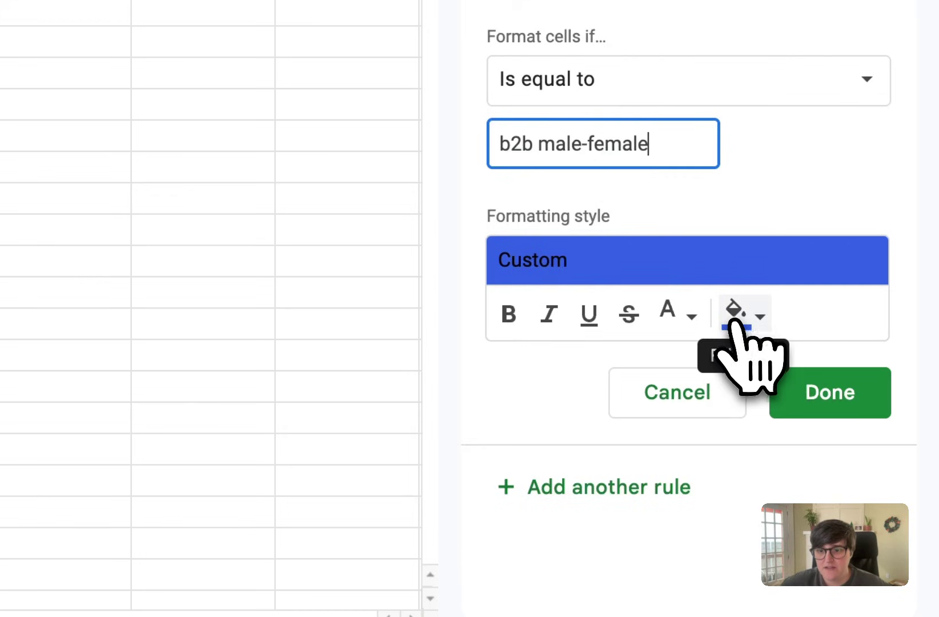
{"action": "left_click", "coordinate": [736, 311]}
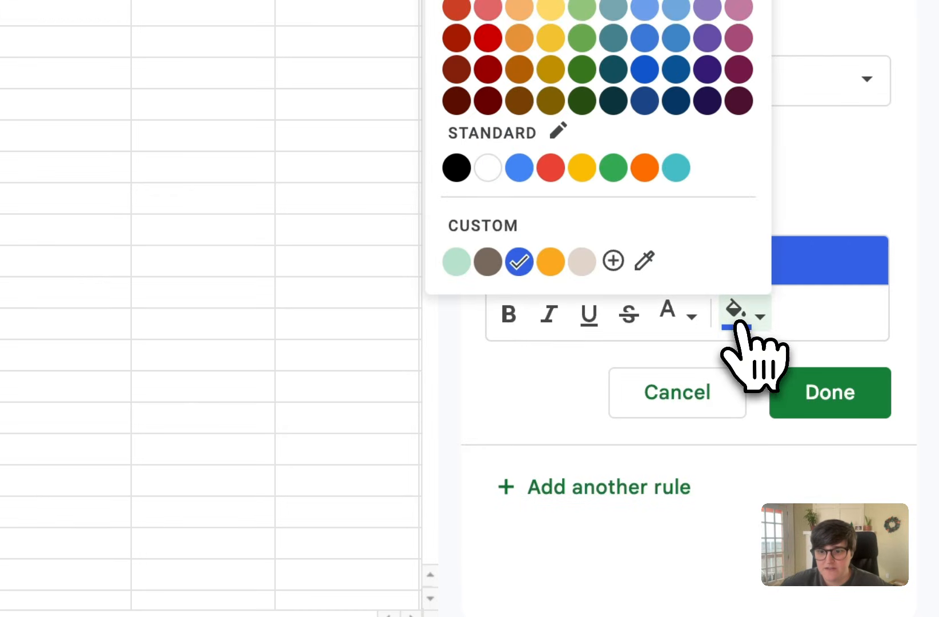
{"action": "left_click", "coordinate": [550, 261]}
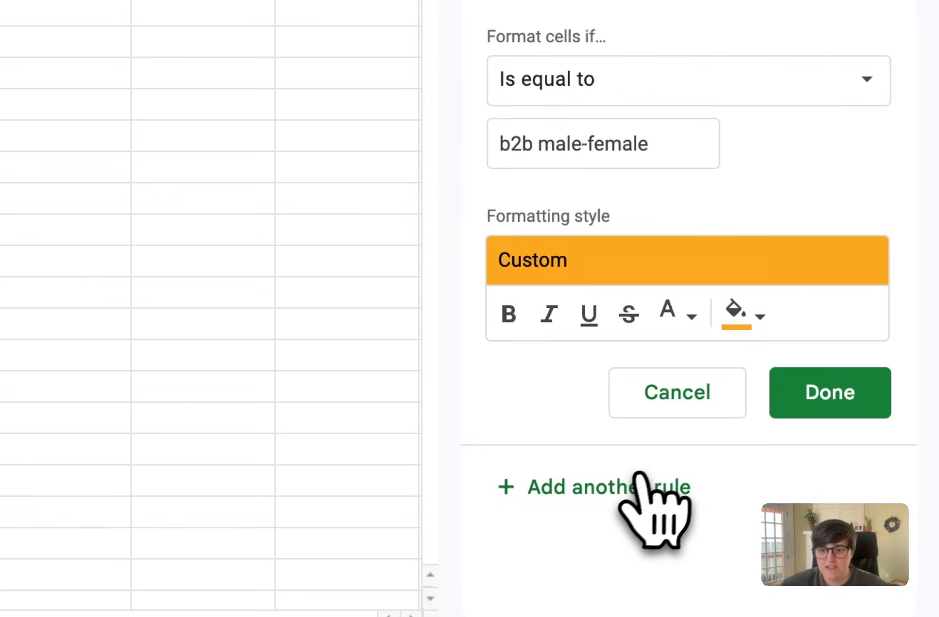
Add an 'Is empty' rule with light tan fill and matching text colour, then finish the rules
{"action": "left_click", "coordinate": [622, 489]}
{"action": "left_click", "coordinate": [682, 429]}
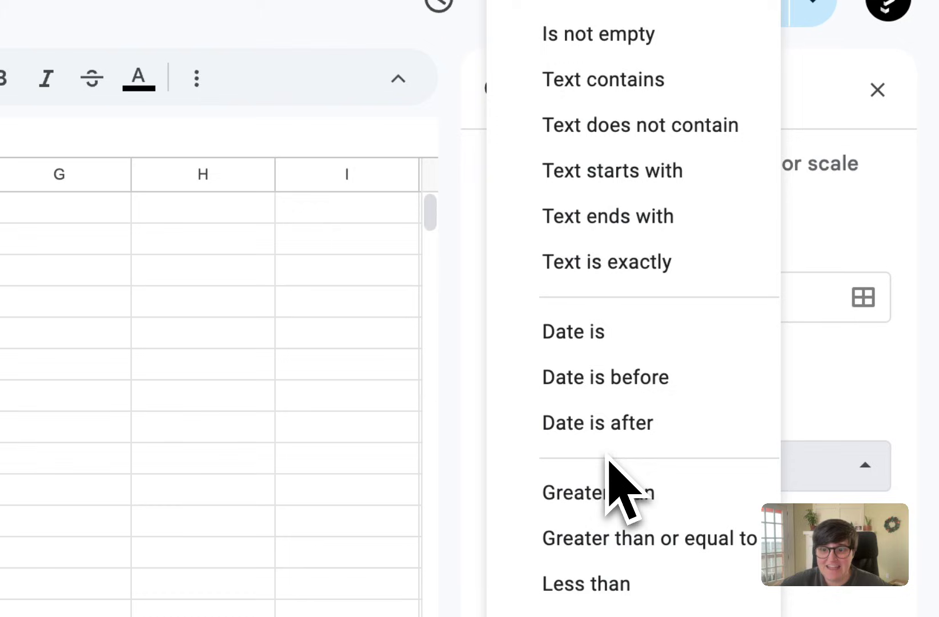
{"action": "left_click", "coordinate": [601, 3]}
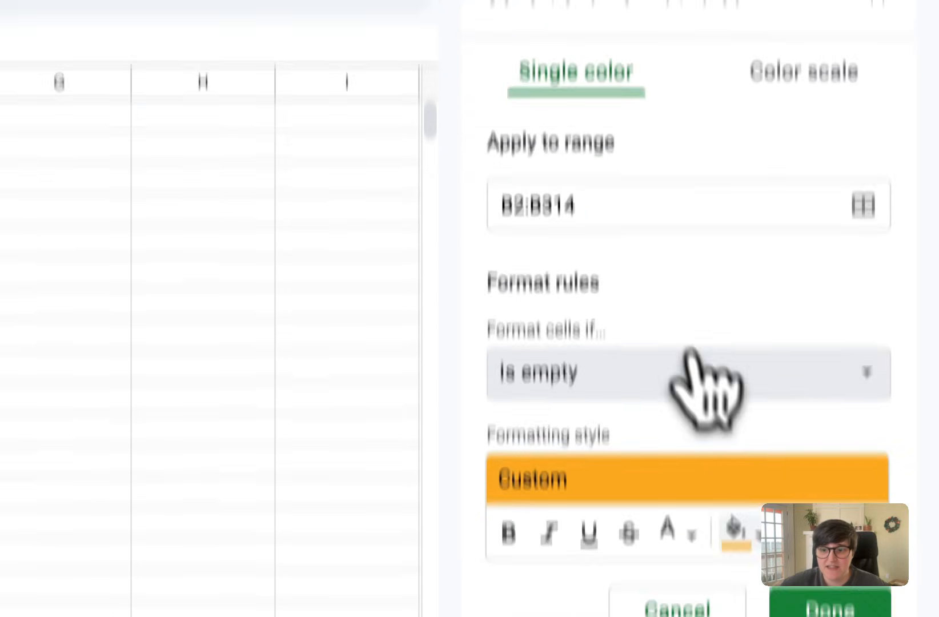
{"action": "left_click", "coordinate": [738, 403]}
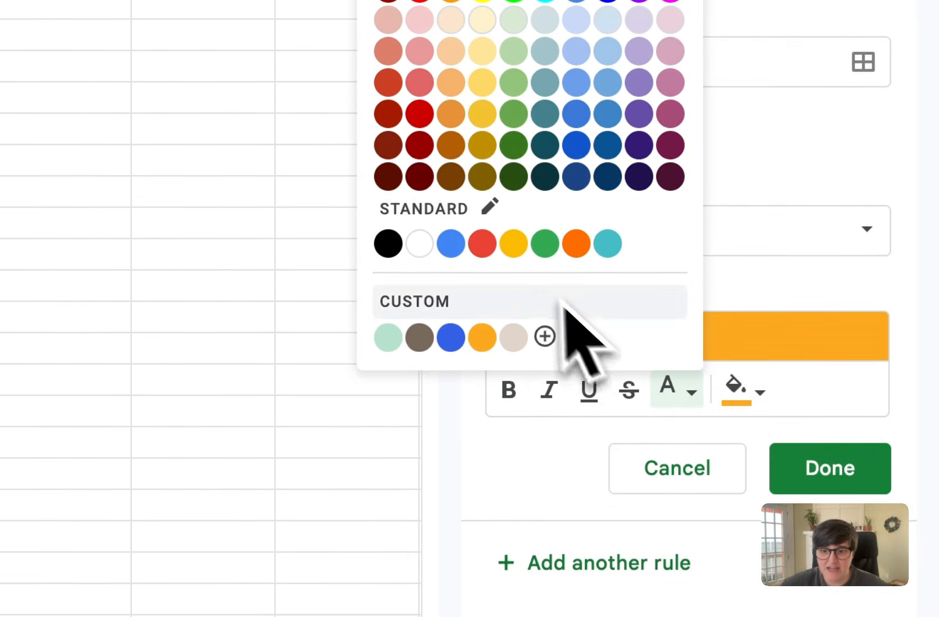
{"action": "left_click", "coordinate": [513, 337]}
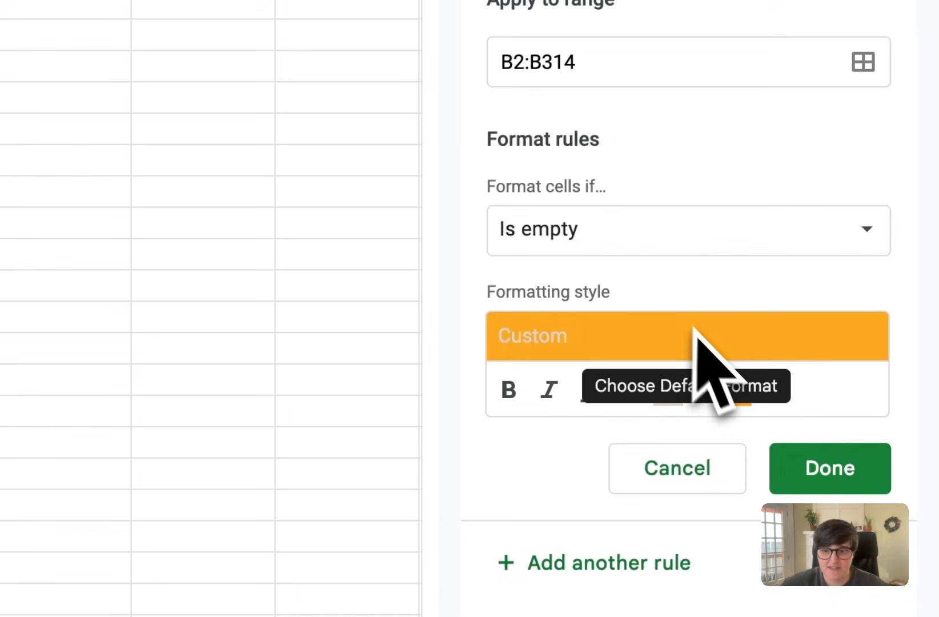
{"action": "left_click", "coordinate": [666, 389]}
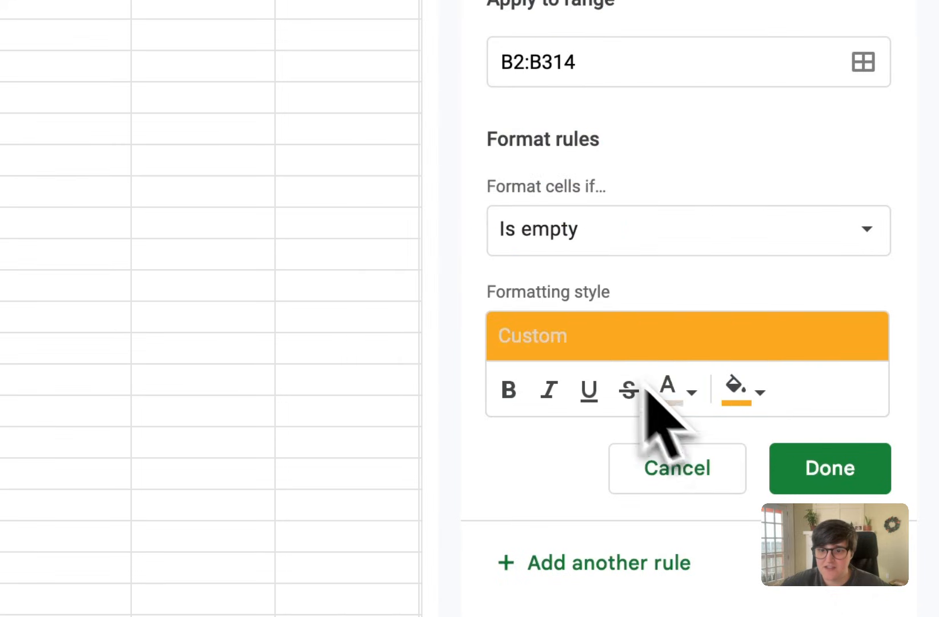
{"action": "left_click", "coordinate": [689, 393]}
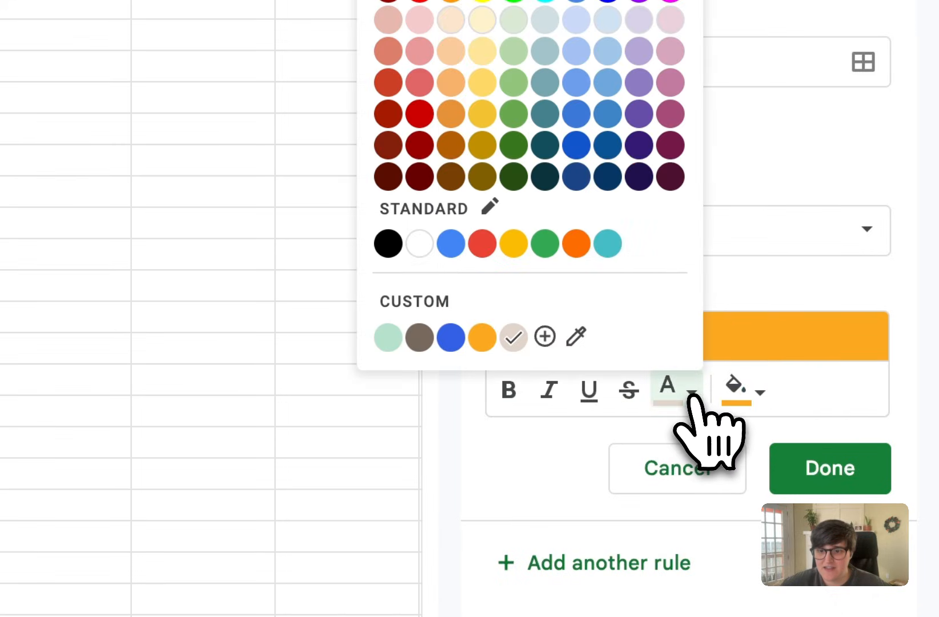
{"action": "left_click", "coordinate": [419, 244]}
{"action": "left_click", "coordinate": [748, 393]}
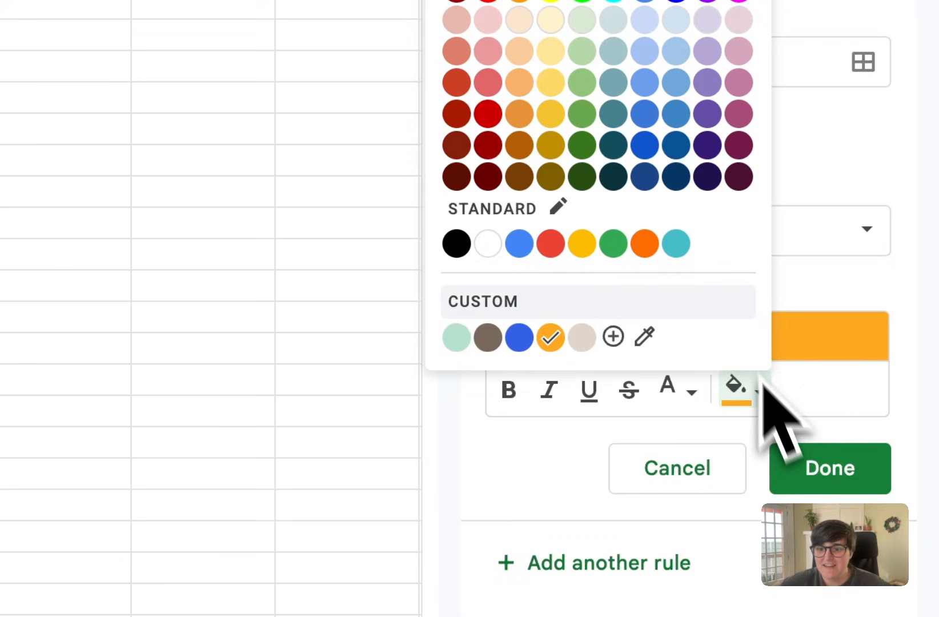
{"action": "left_click", "coordinate": [587, 337]}
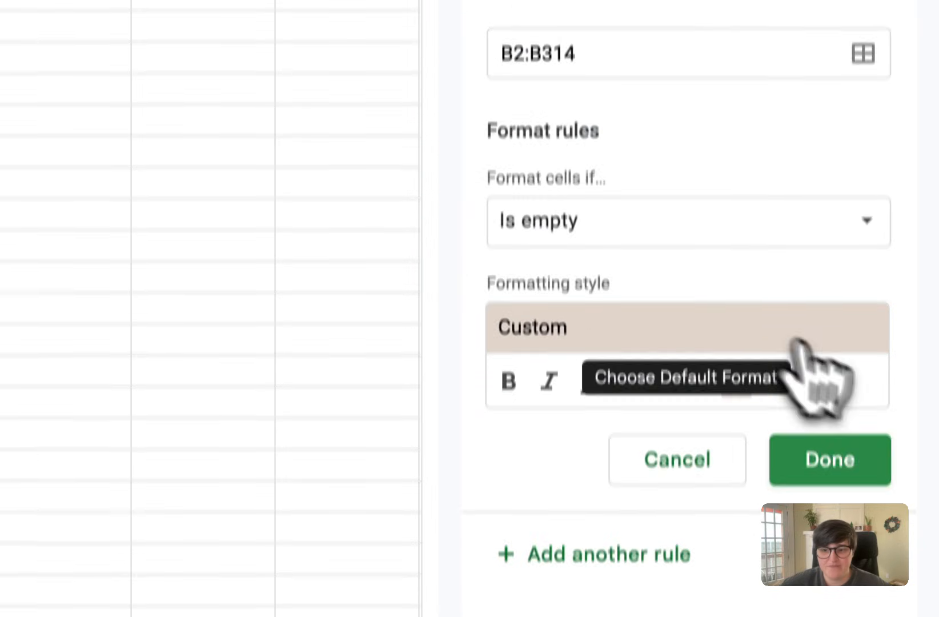
{"action": "scroll", "coordinate": [806, 367], "scroll_direction": "down", "scroll_amount": 3}
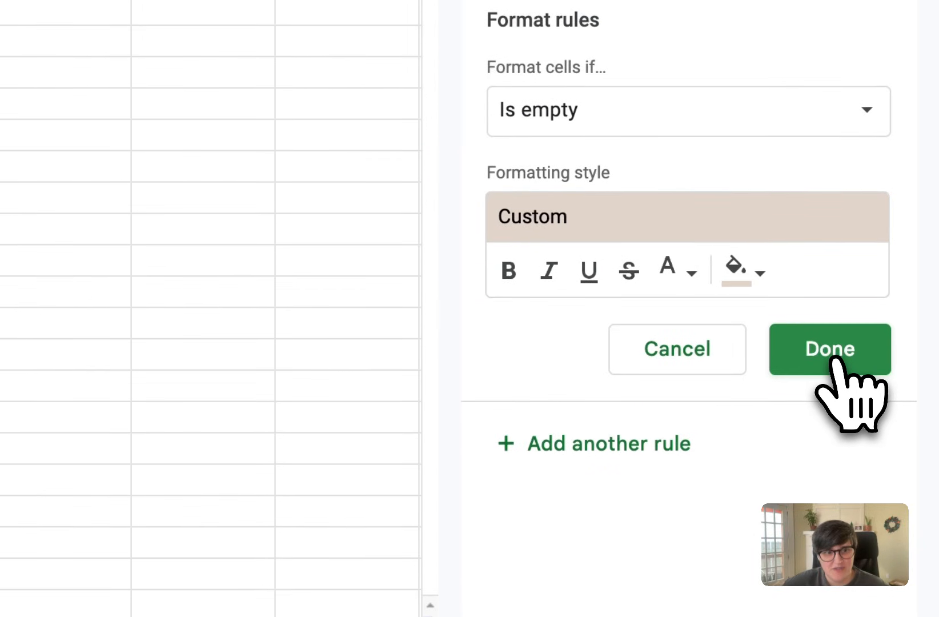
{"action": "left_click", "coordinate": [830, 349]}
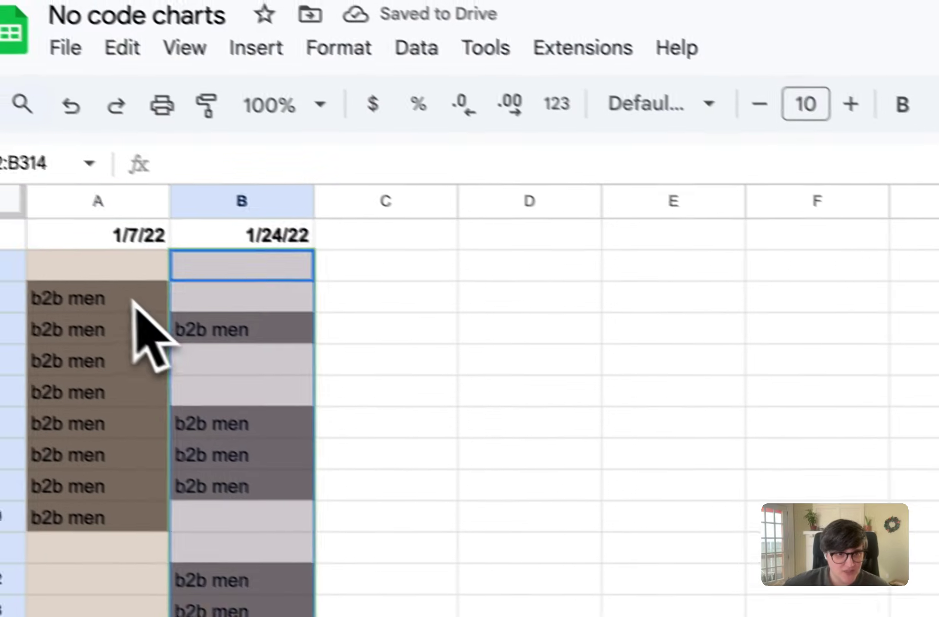
{"action": "left_click", "coordinate": [132, 314]}
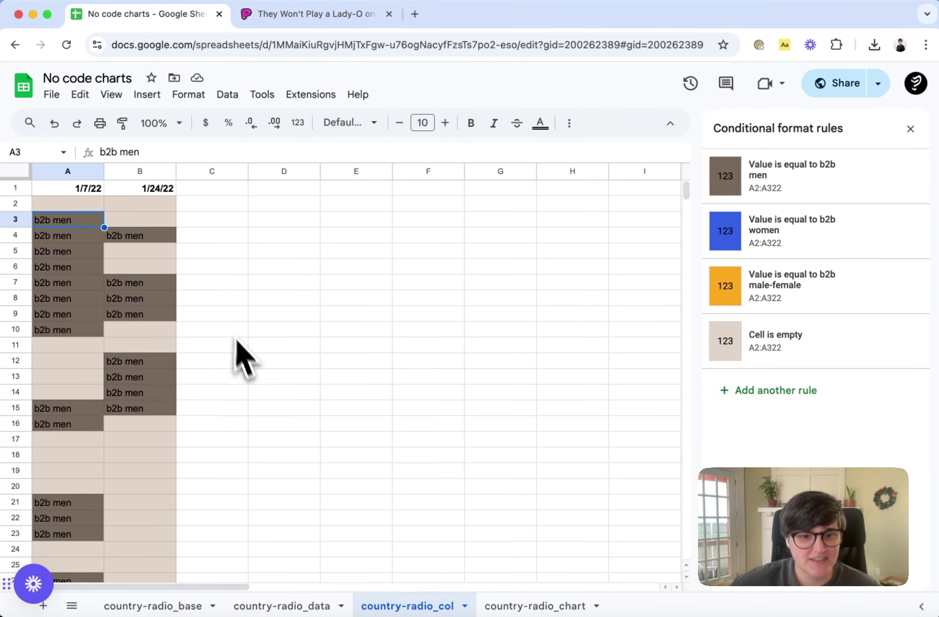
{"action": "scroll", "coordinate": [242, 359], "scroll_direction": "down", "scroll_amount": 3}
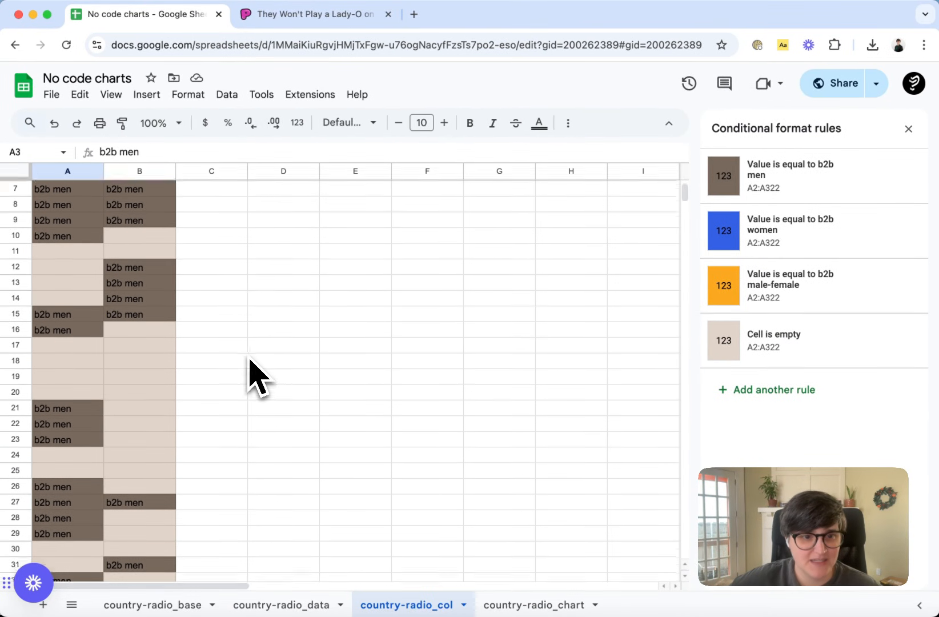
{"action": "scroll", "coordinate": [250, 374], "scroll_direction": "down", "scroll_amount": 4}
{"action": "scroll", "coordinate": [250, 375], "scroll_direction": "down", "scroll_amount": 4}
{"action": "scroll", "coordinate": [250, 375], "scroll_direction": "down", "scroll_amount": 4}
{"action": "scroll", "coordinate": [250, 375], "scroll_direction": "down", "scroll_amount": 4}
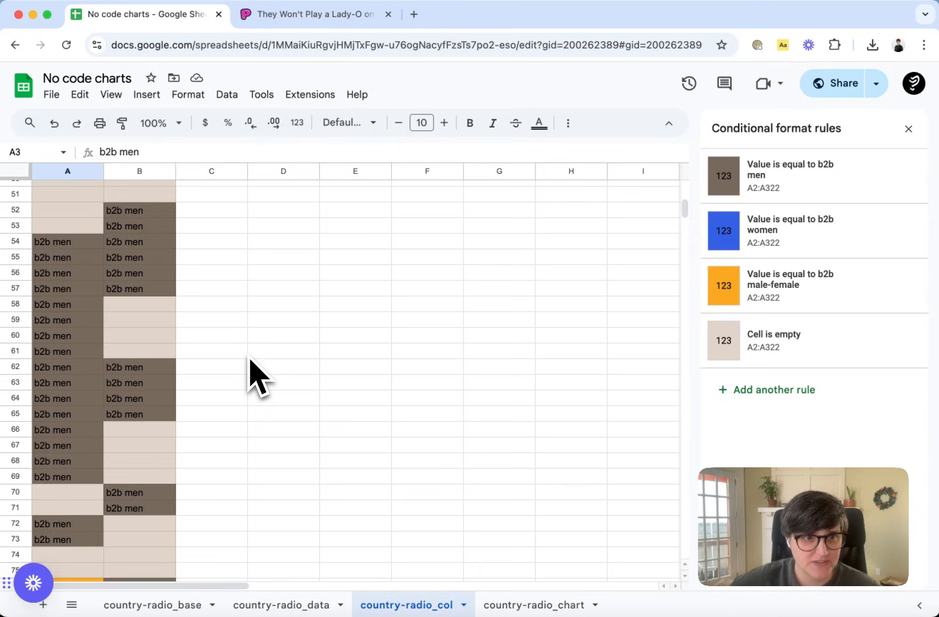
{"action": "scroll", "coordinate": [250, 375], "scroll_direction": "up", "scroll_amount": 6}
{"action": "scroll", "coordinate": [249, 374], "scroll_direction": "up", "scroll_amount": 4}
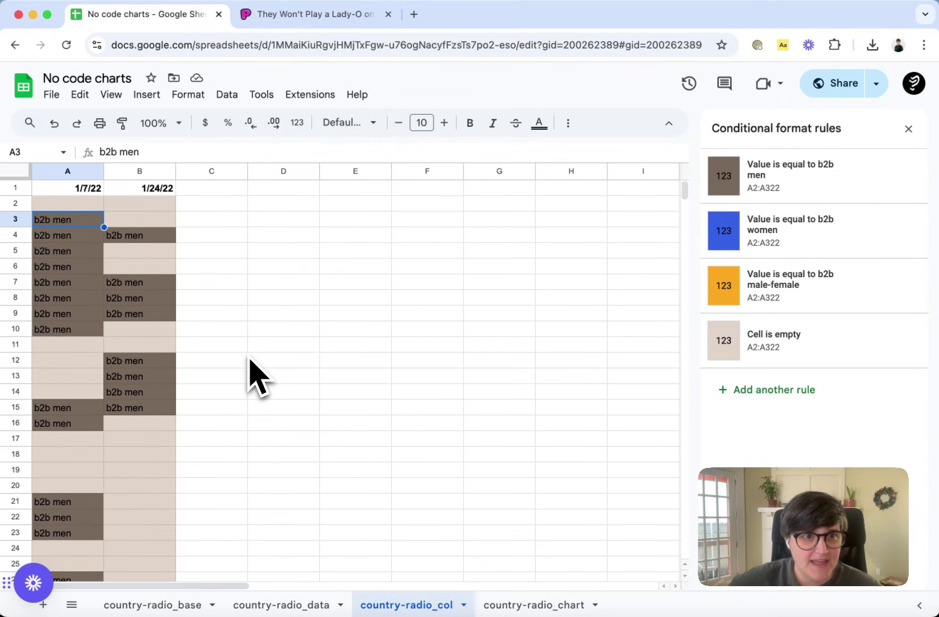
Select the whole sheet and shrink all row heights into thin coloured stripes
{"action": "left_click", "coordinate": [21, 174]}
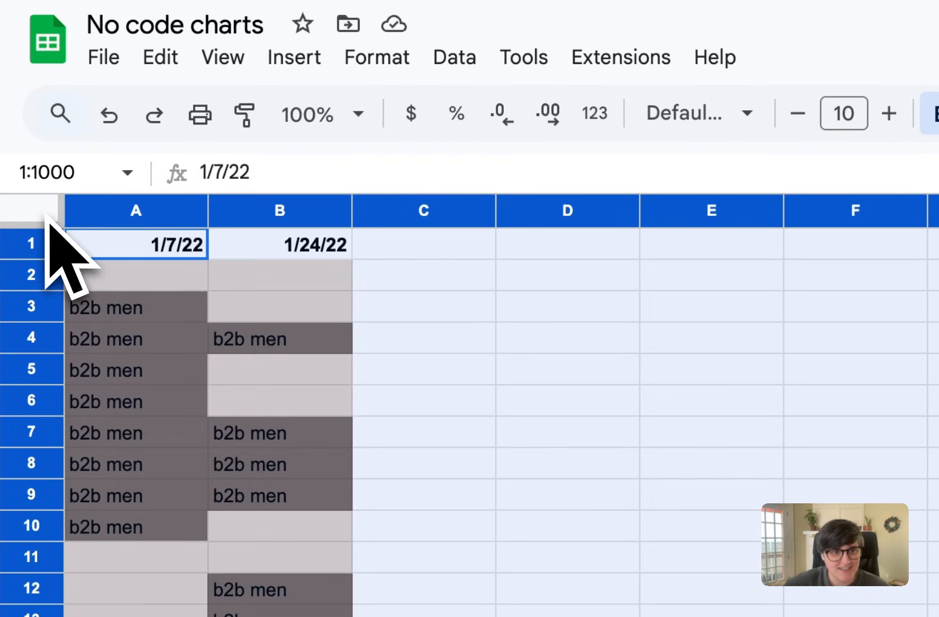
{"action": "left_click_drag", "start_coordinate": [41, 258], "coordinate": [44, 244]}
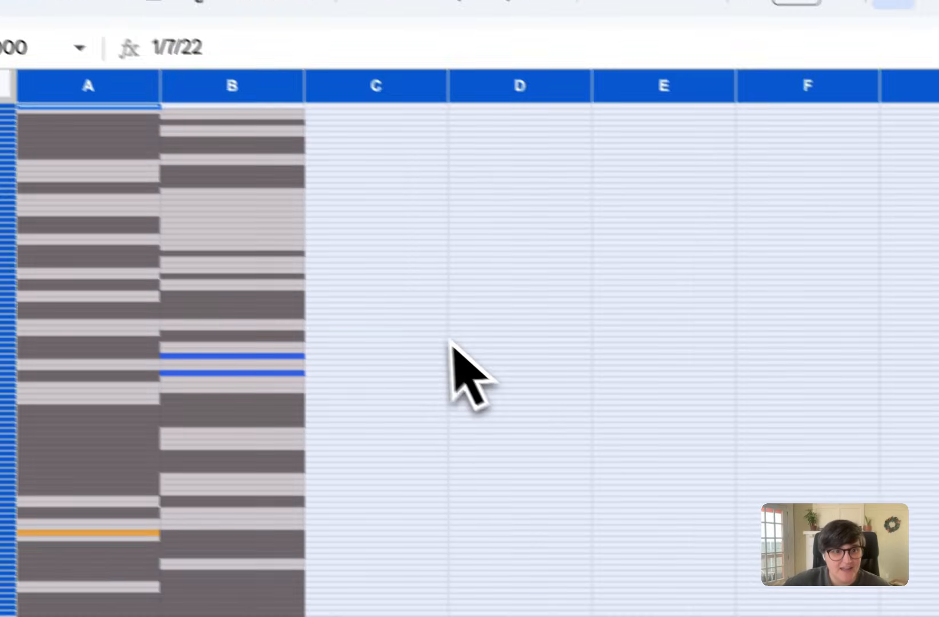
{"action": "left_click", "coordinate": [423, 447]}
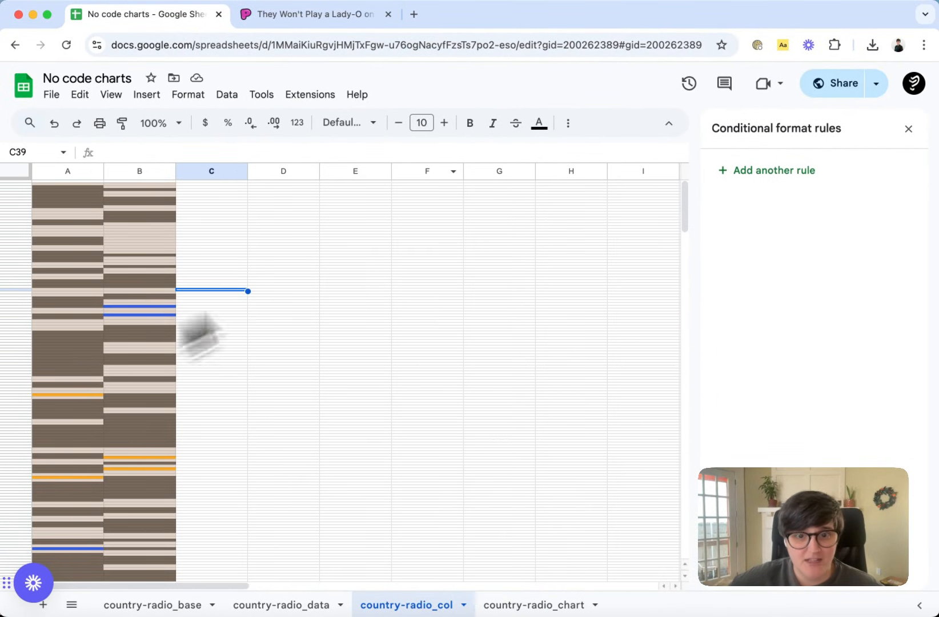
Show country-radio_chart at 50% zoom without the rules panel, then view the pudding.cool article
{"action": "left_click", "coordinate": [533, 604]}
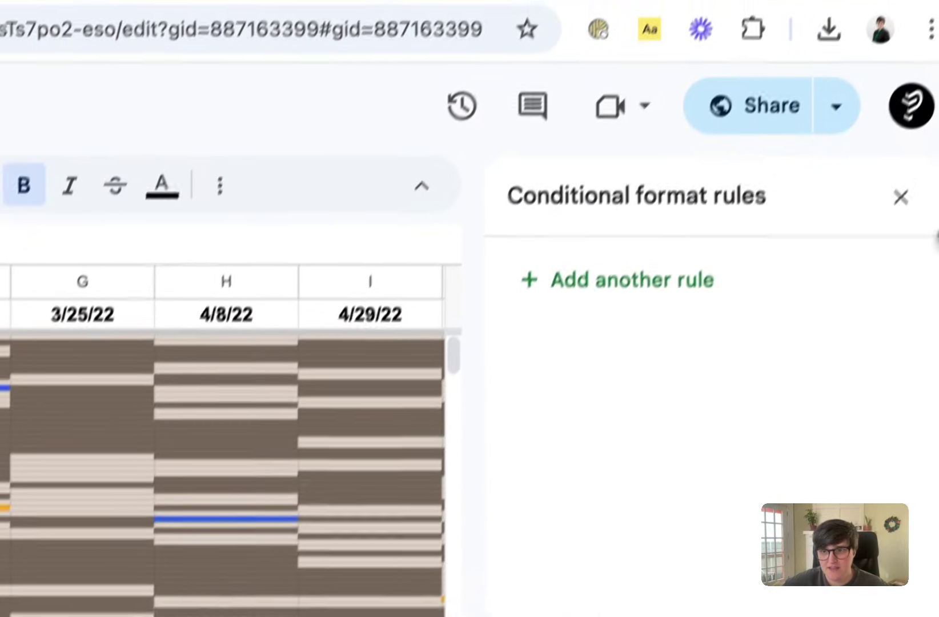
{"action": "left_click", "coordinate": [901, 195]}
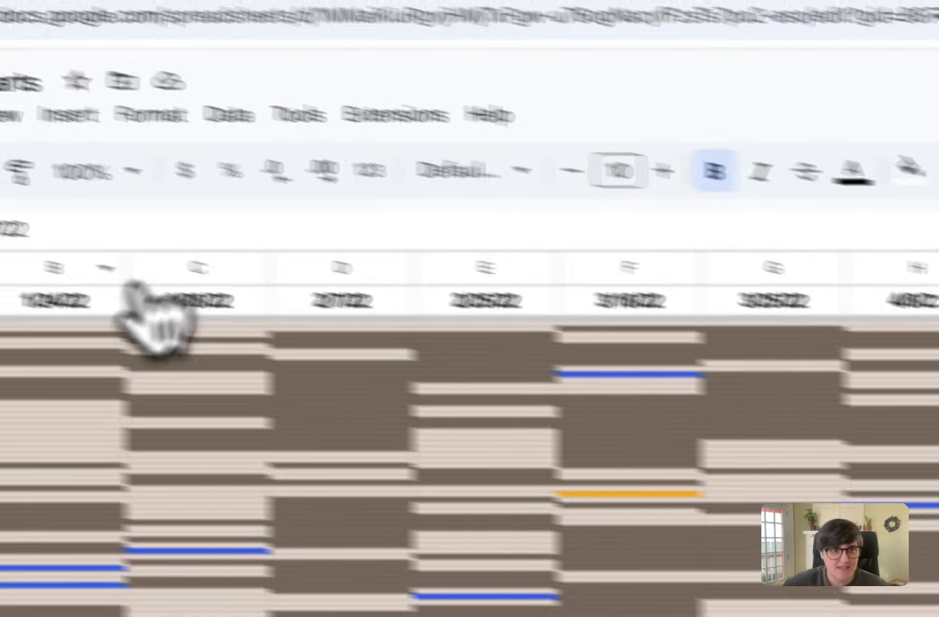
{"action": "left_click", "coordinate": [94, 171]}
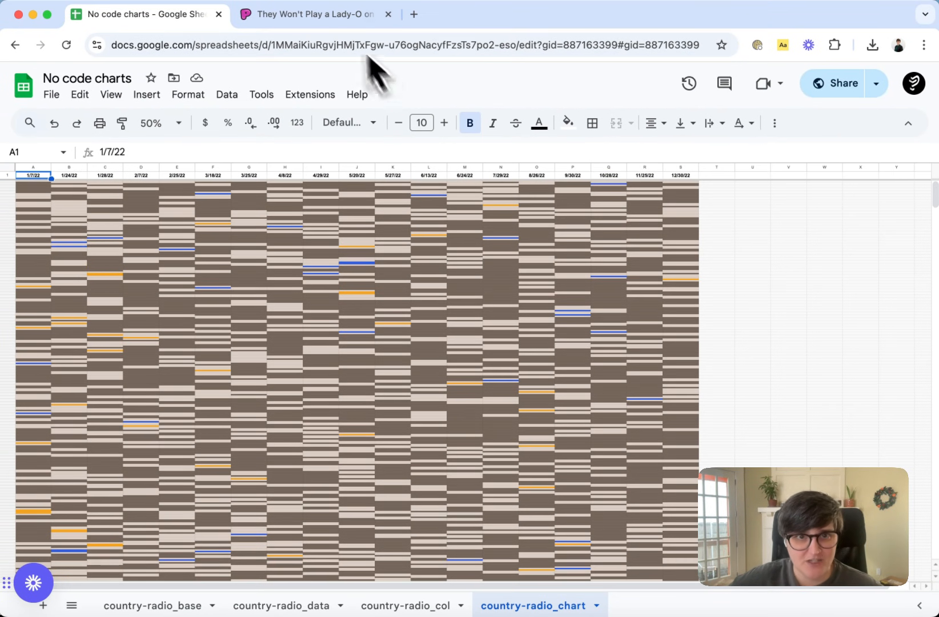
{"action": "left_click", "coordinate": [315, 14]}
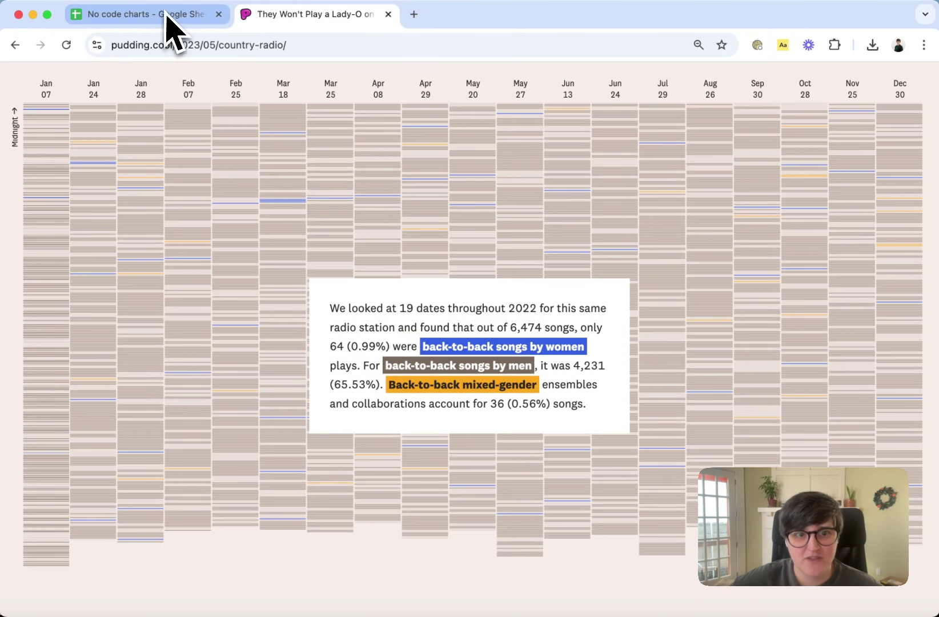
Return from the published strip chart to the No code charts spreadsheet
{"action": "left_click", "coordinate": [146, 13]}
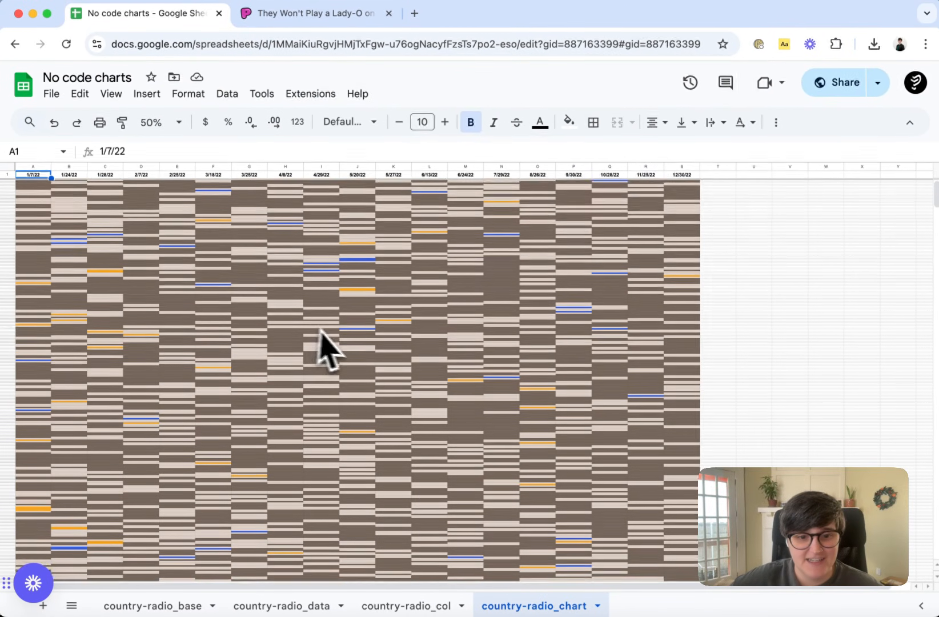
{"action": "scroll", "coordinate": [345, 353], "scroll_direction": "down", "scroll_amount": 10}
{"action": "scroll", "coordinate": [338, 335], "scroll_direction": "up", "scroll_amount": 5}
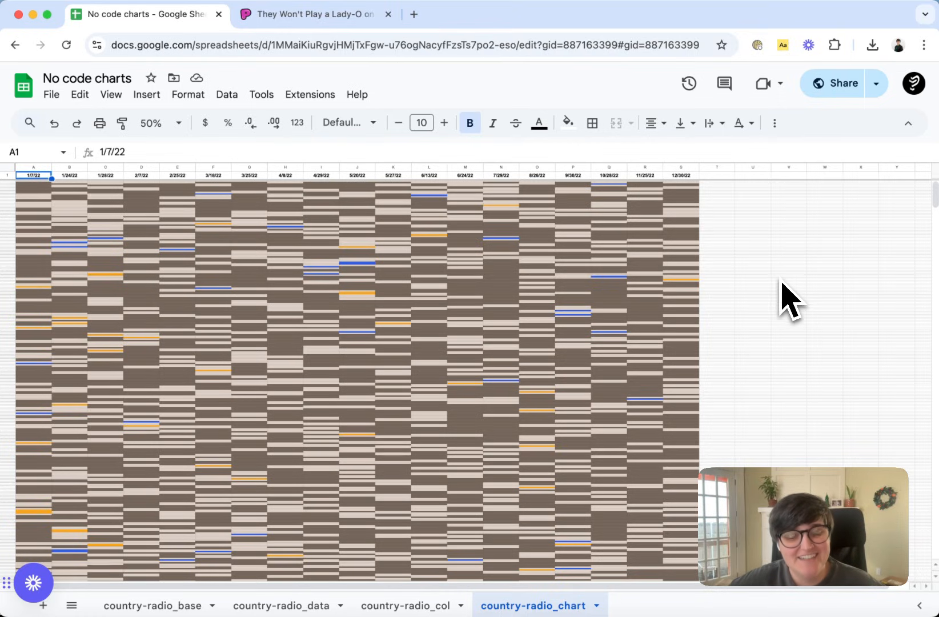
{"action": "left_click", "coordinate": [315, 14]}
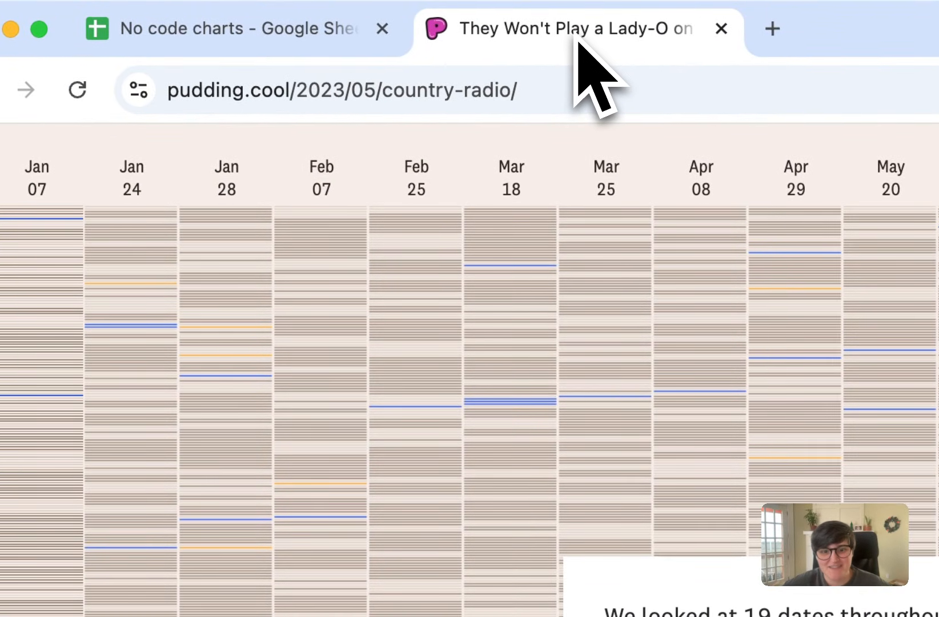
{"action": "left_click", "coordinate": [279, 28]}
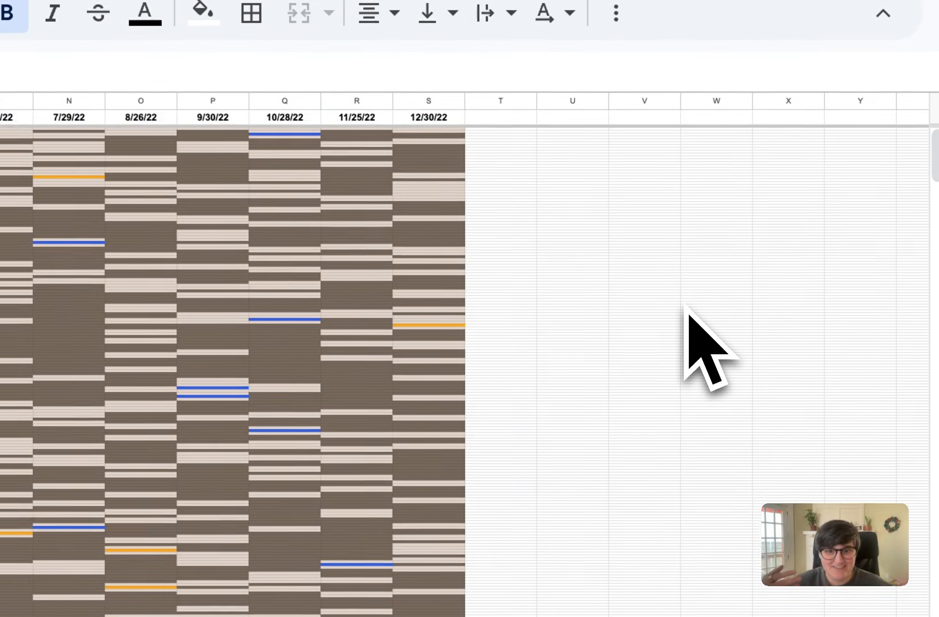